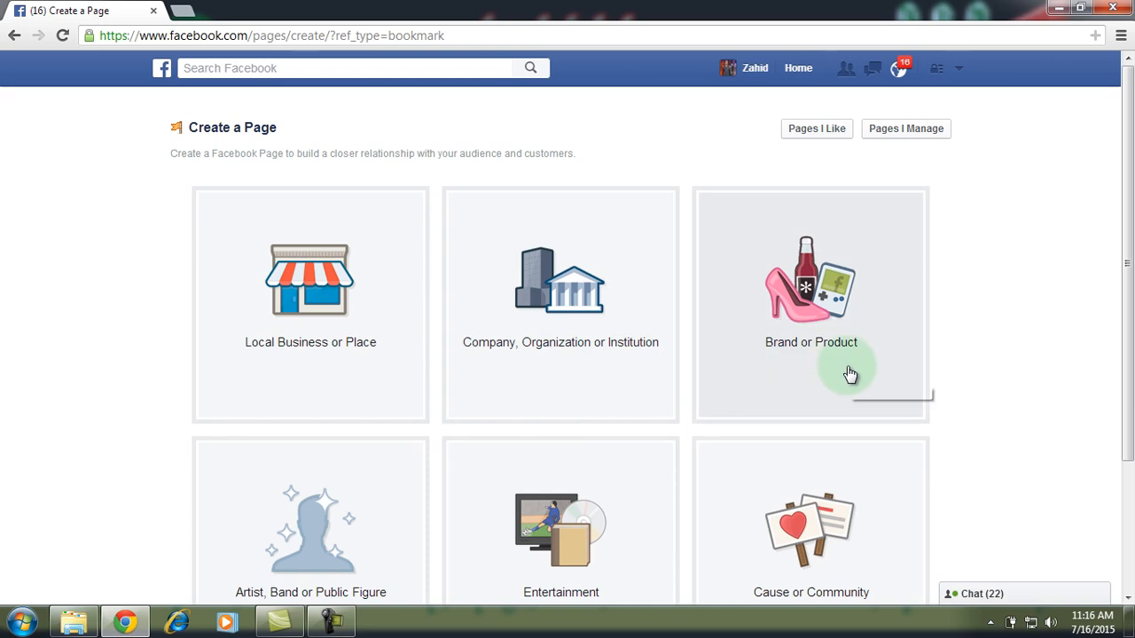
Choose Entertainment as the new page's type and set its category to Movie
drag(1126, 327, 1131, 439)
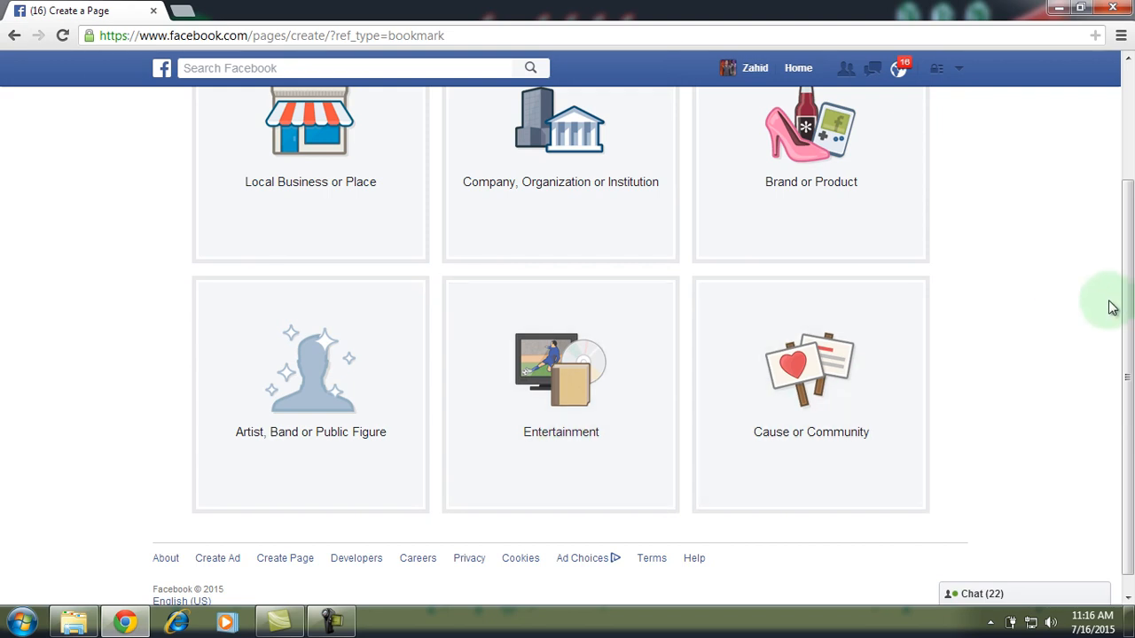
mouse_move(1128, 313)
mouse_down()
mouse_move(1118, 242)
mouse_move(1125, 310)
mouse_up()
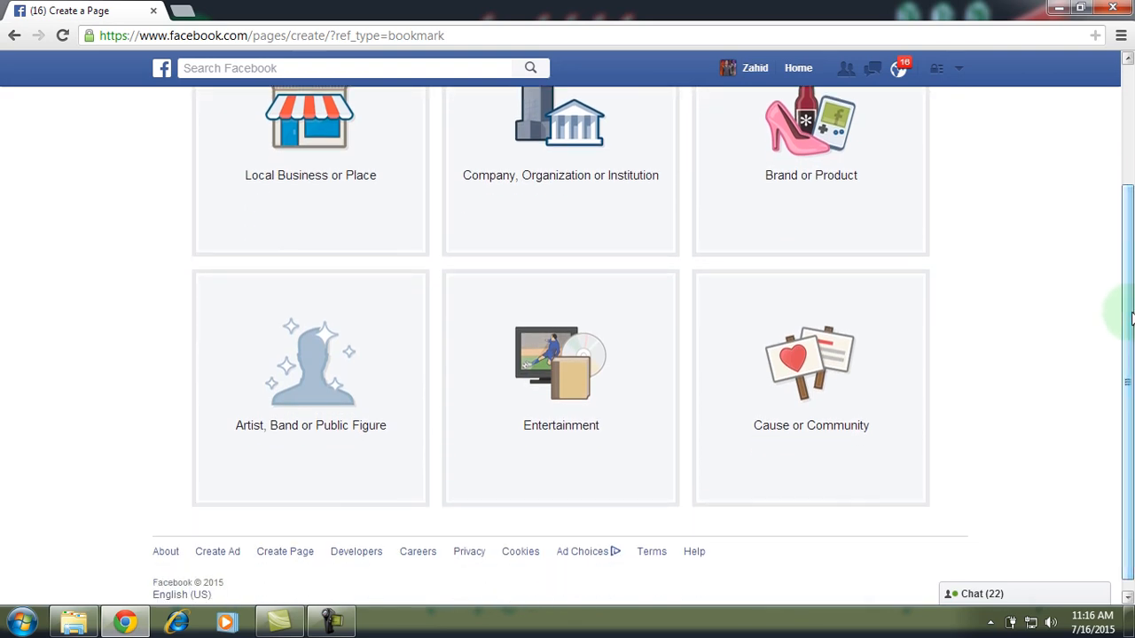
click(545, 405)
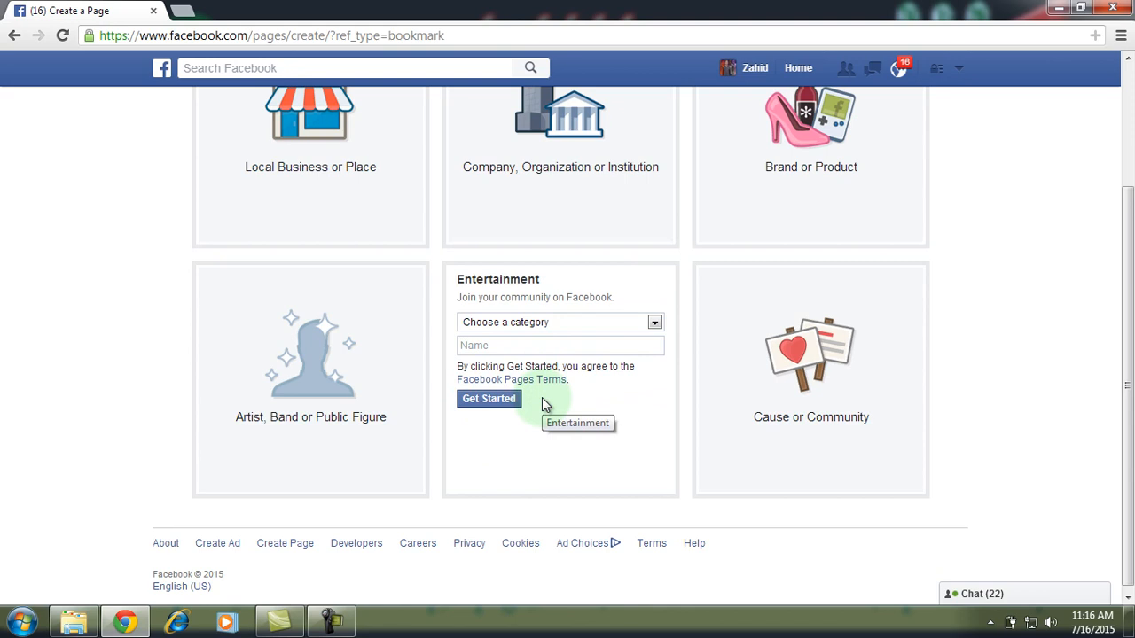
click(652, 324)
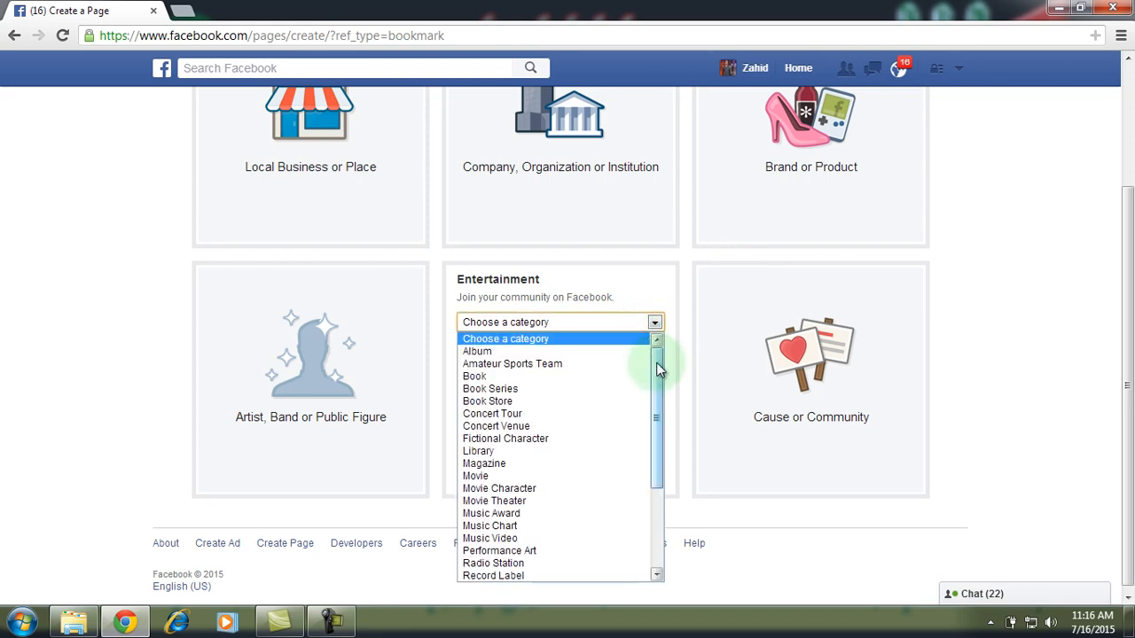
drag(657, 364, 657, 363)
drag(656, 368, 659, 401)
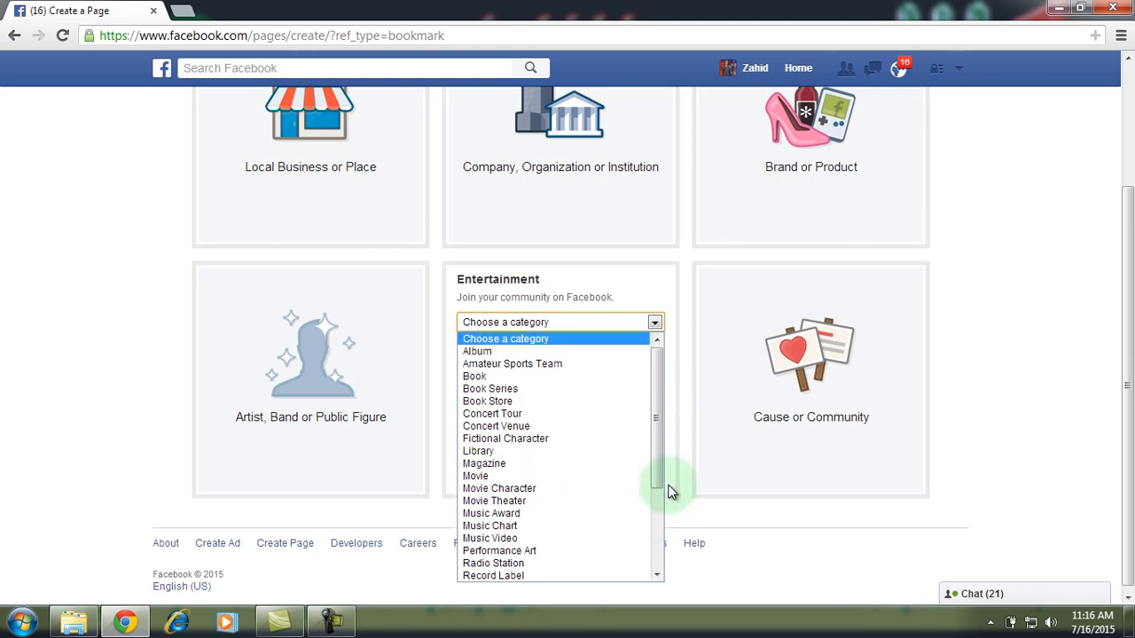
drag(659, 489, 660, 577)
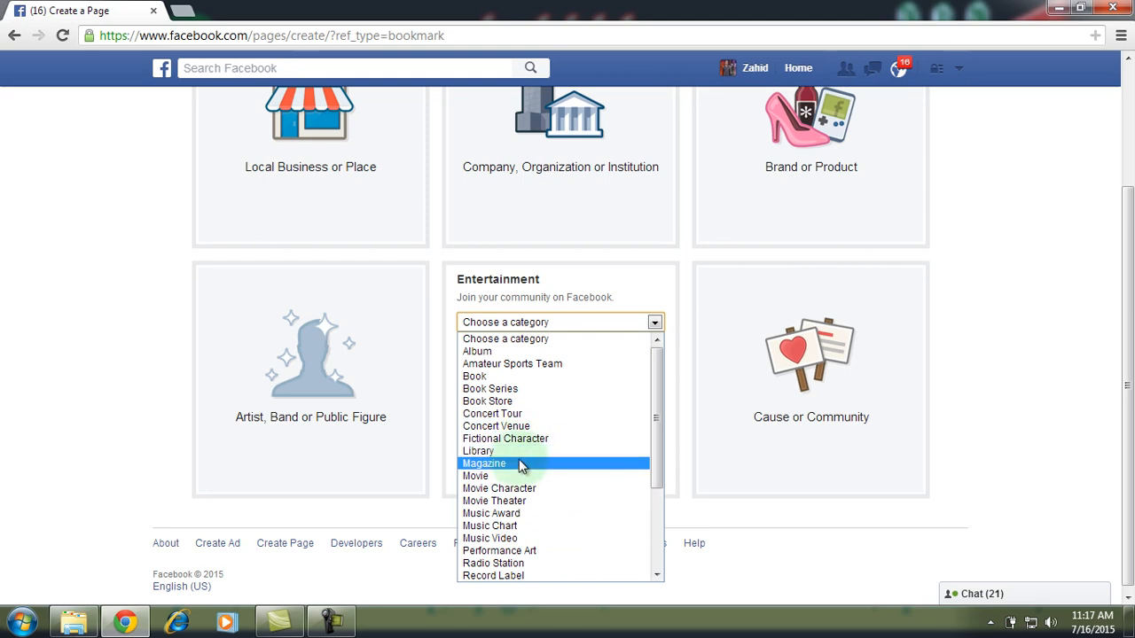
click(612, 463)
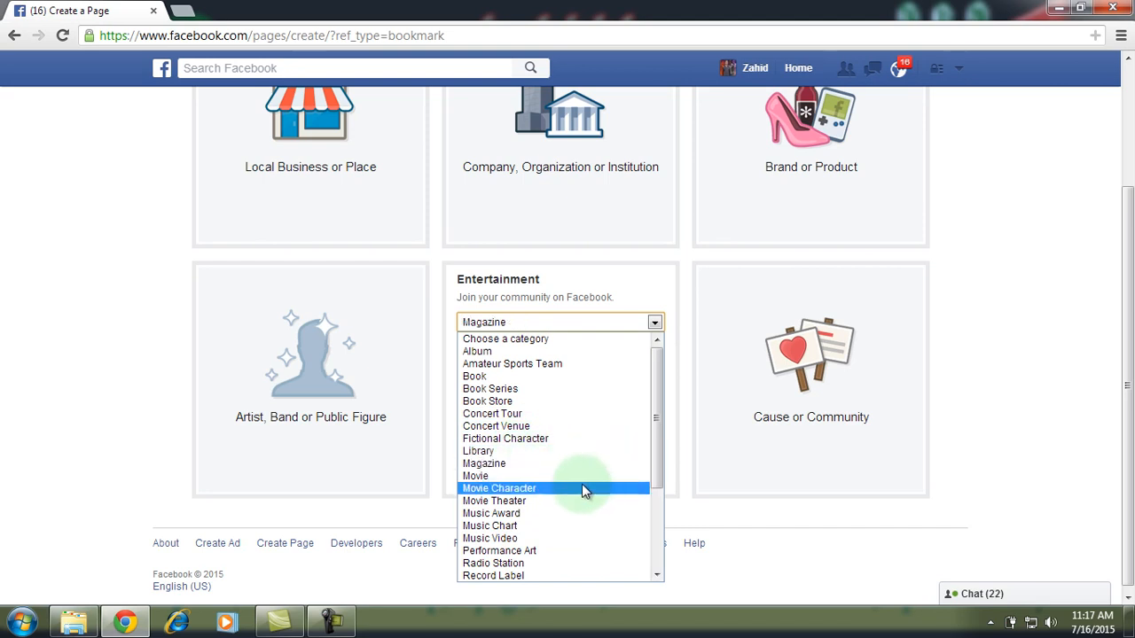
click(486, 478)
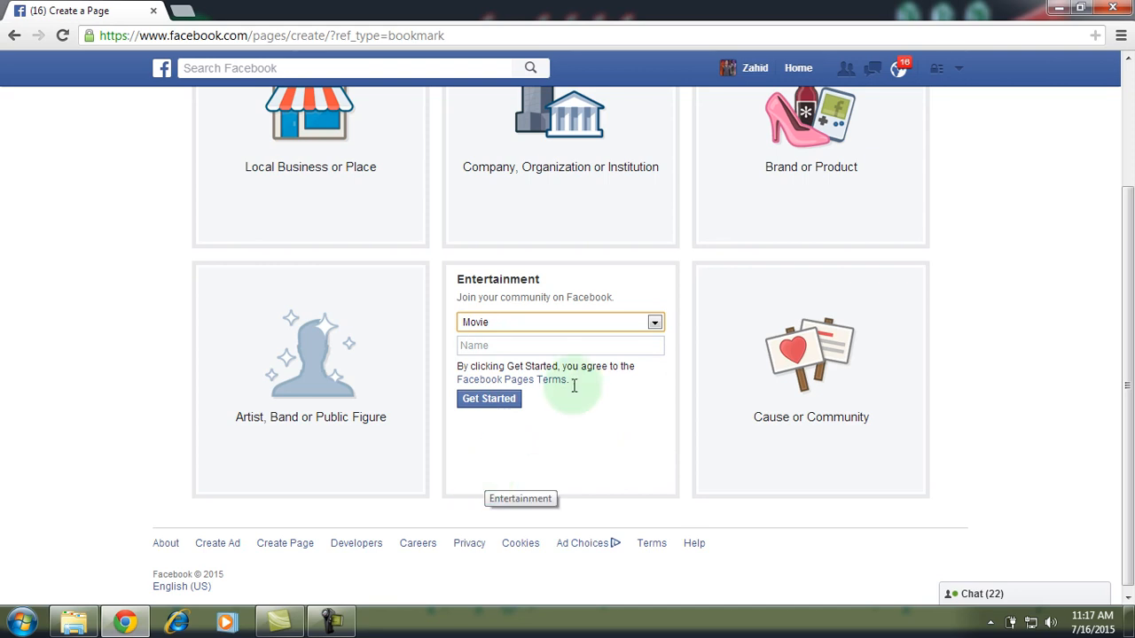
Name the page movies4u.com and proceed to its setup
click(630, 344)
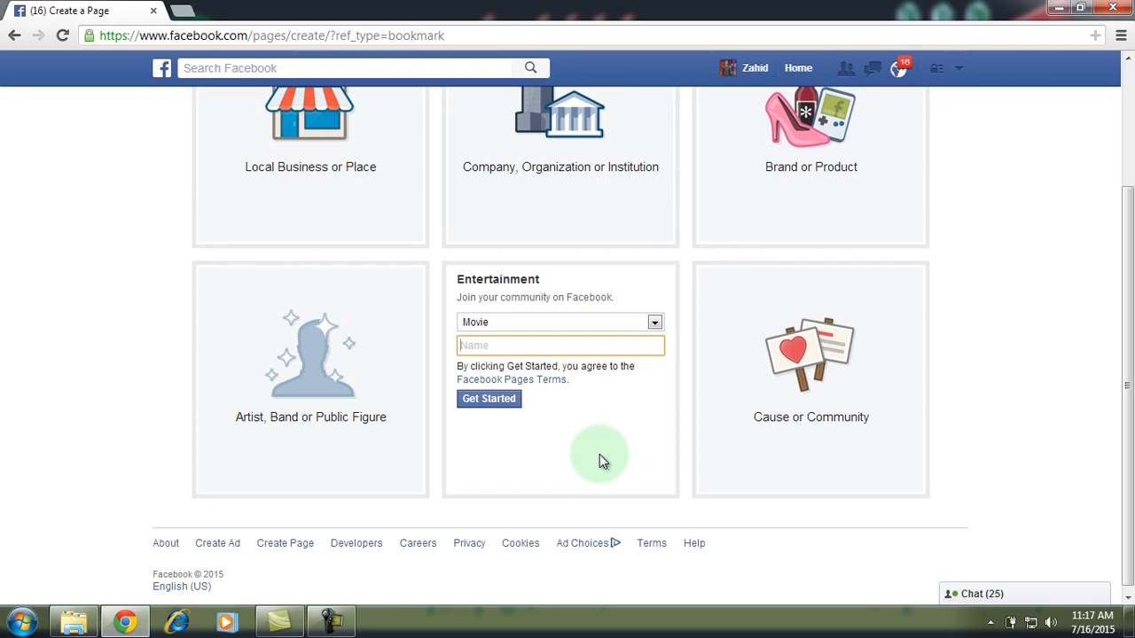
click(1059, 8)
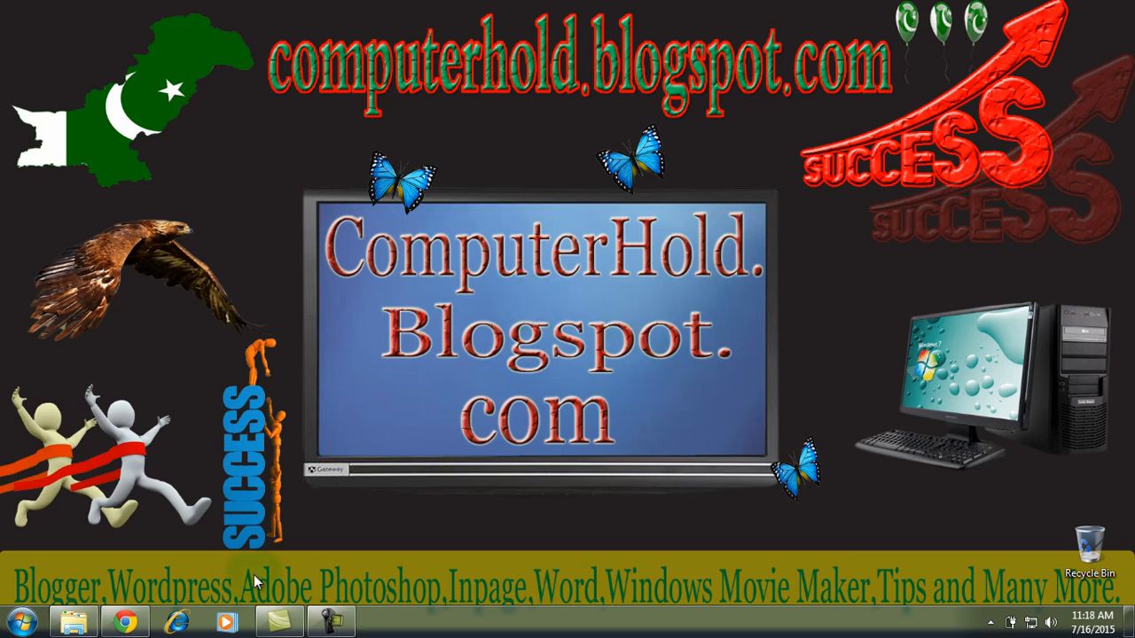
click(113, 625)
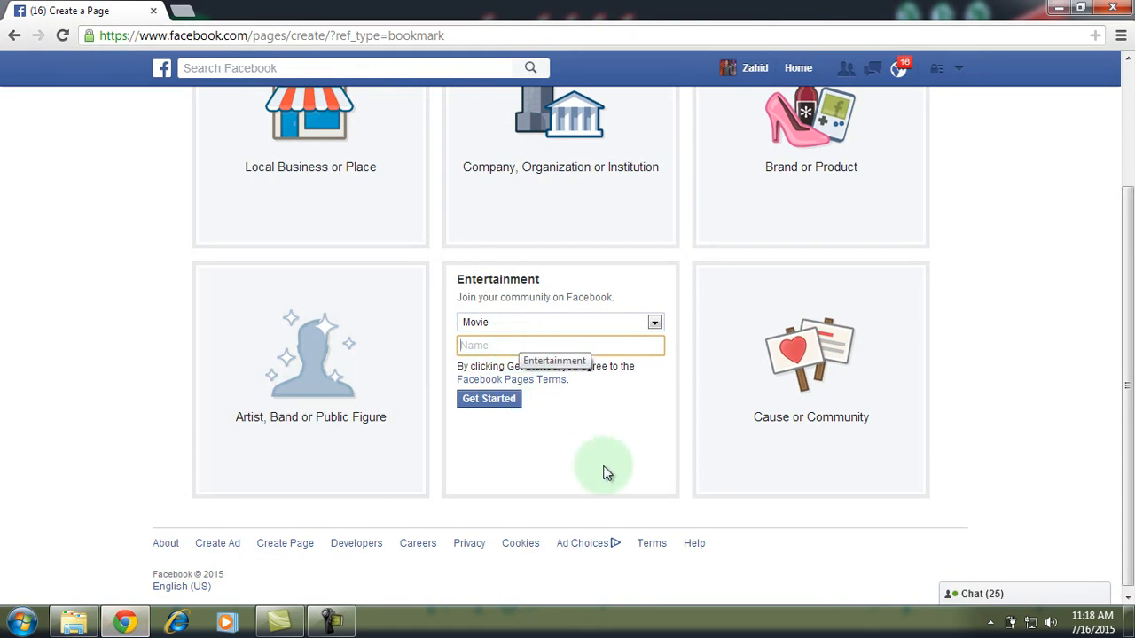
text(movies4u.com)
click(491, 400)
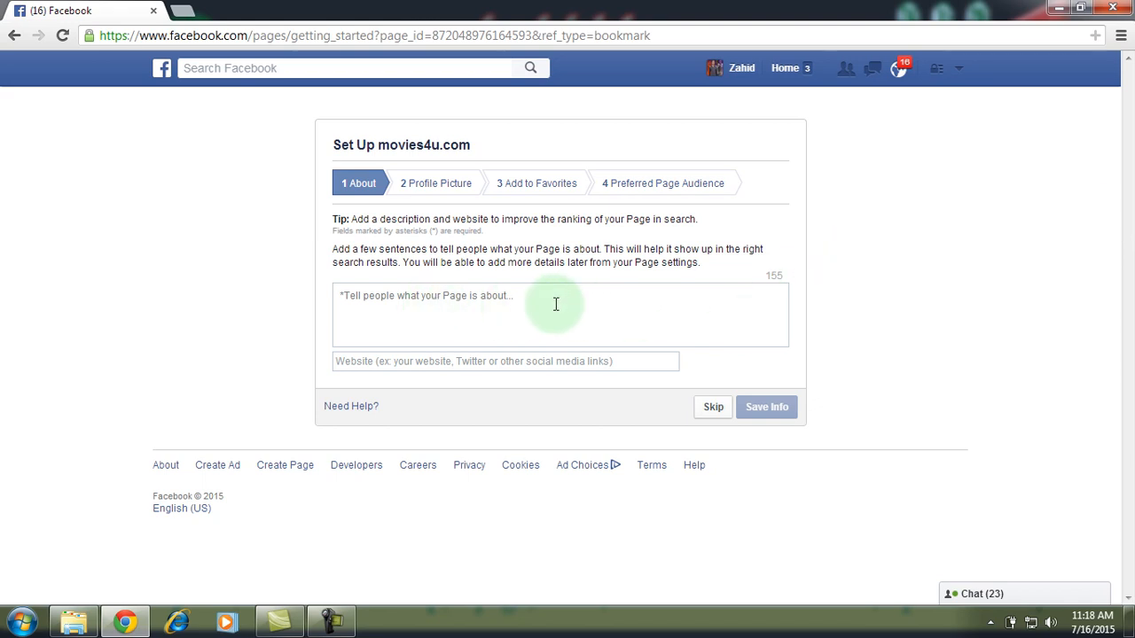
Enter the page description "Online Movies, HD Movies, Hollywood Movies, War Movies."
click(496, 313)
text(On)
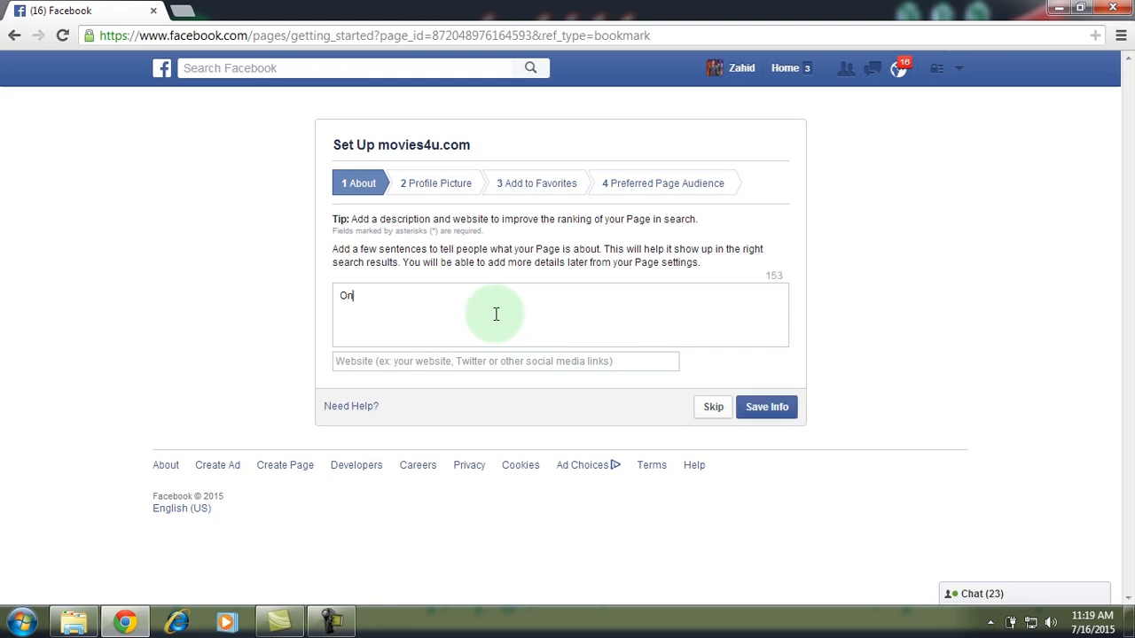
text(line Movies, HD Movies)
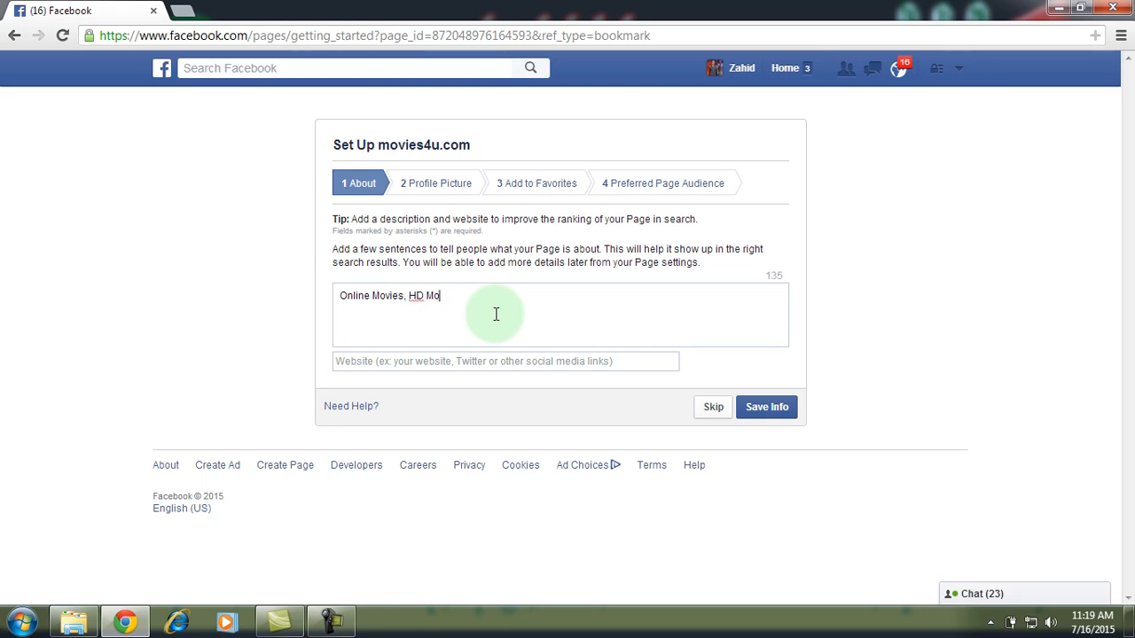
text(, Hollywood Movies, War Movies.)
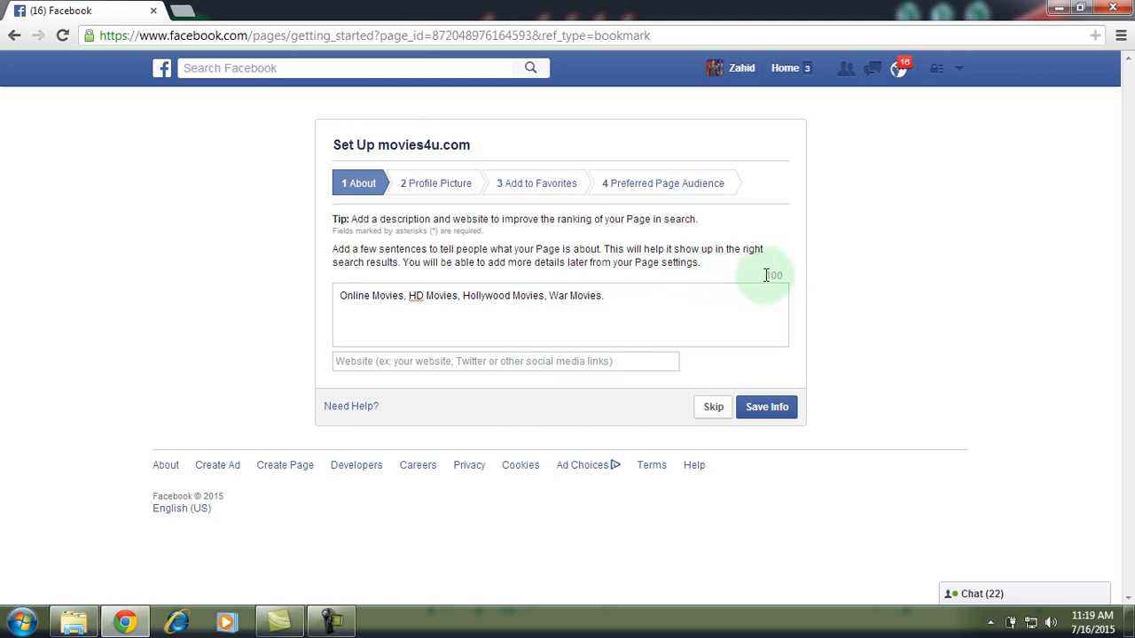
Cut the whole page description and paste it back into the same field
key(ctrl+a)
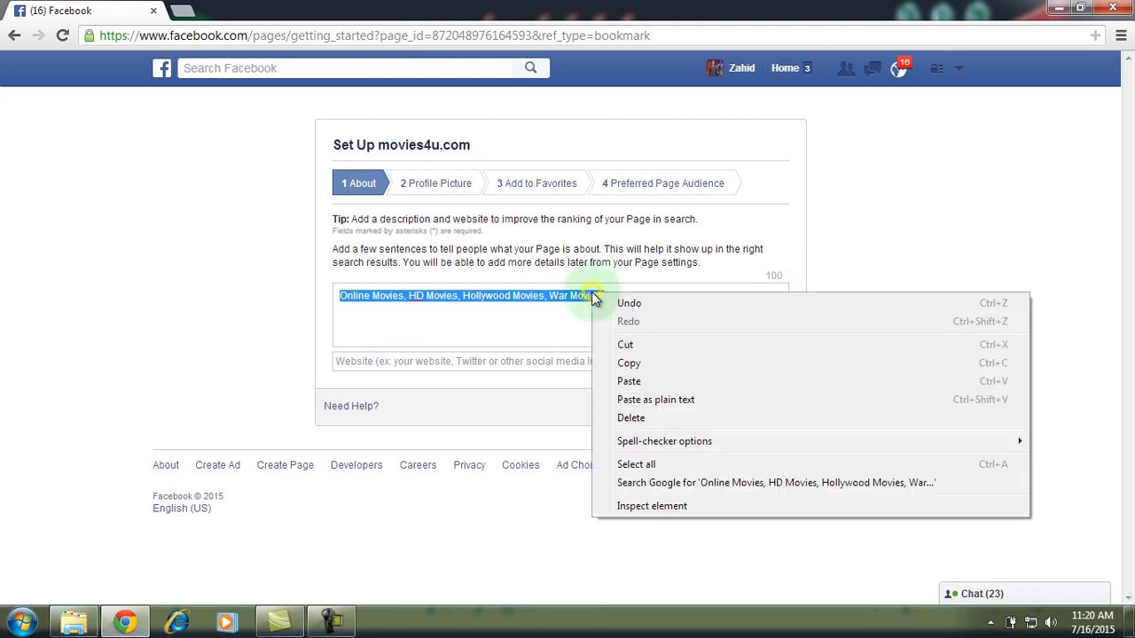
click(625, 344)
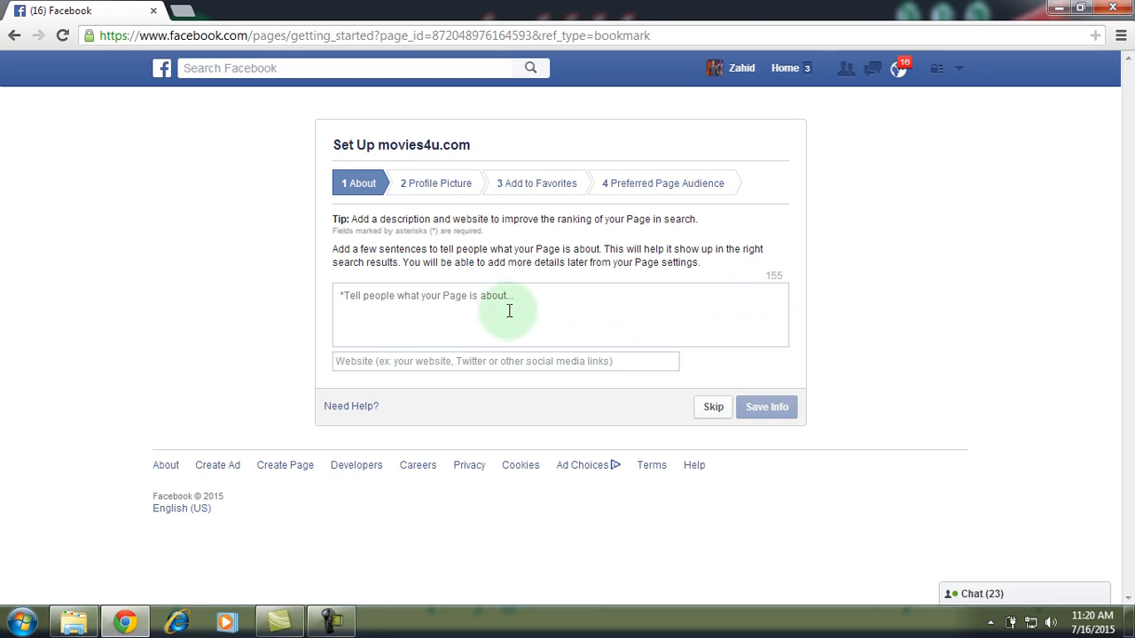
key(ctrl+v)
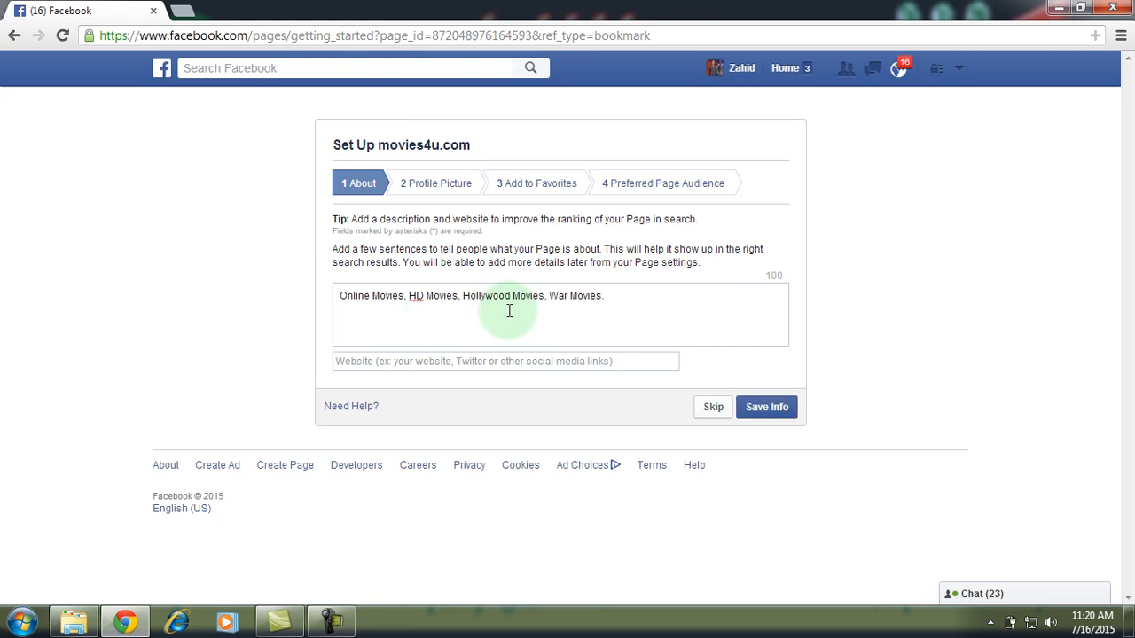
click(379, 362)
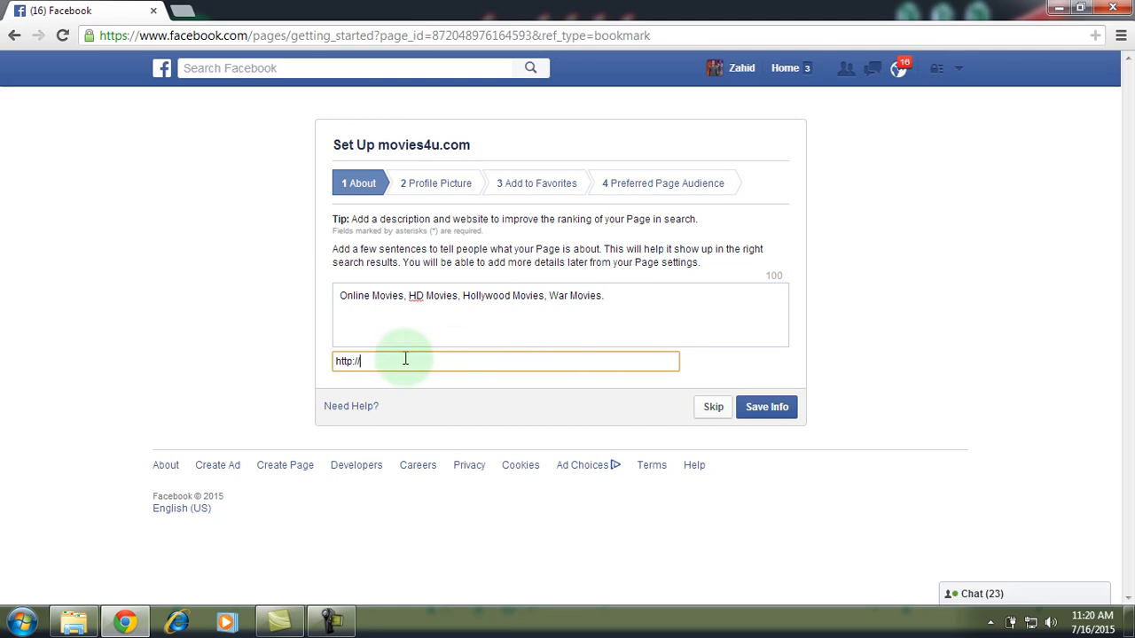
key(BackSpace)
key(BackSpace)
key(BackSpace)
key(BackSpace)
key(BackSpace)
key(BackSpace)
key(BackSpace)
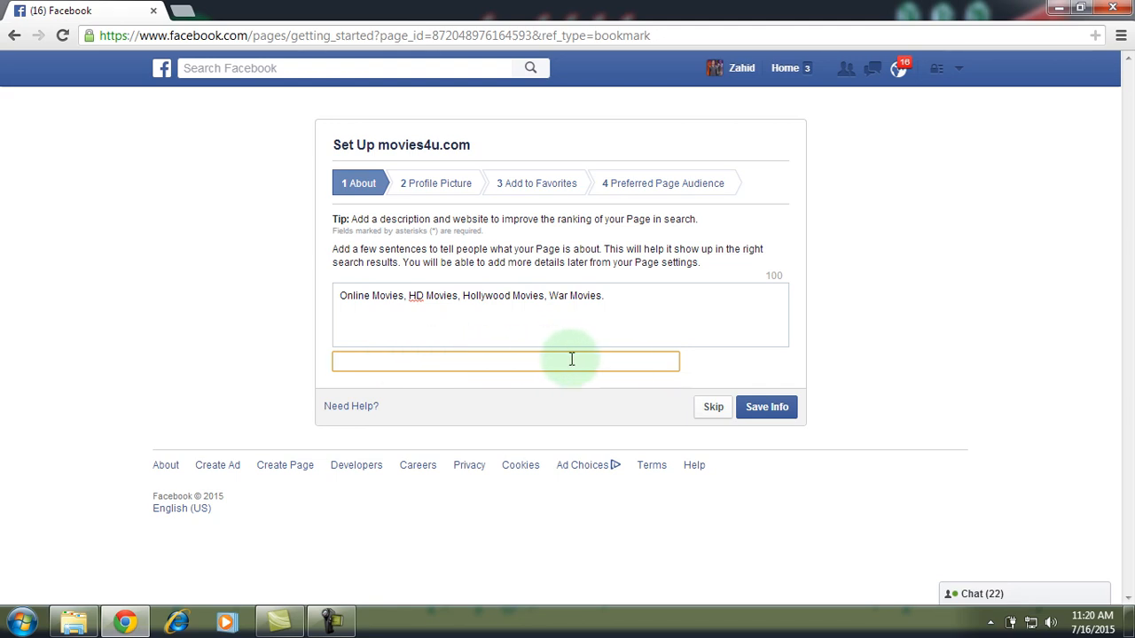
Skip the About, Profile Picture and Add to Favorites stages of the page setup
click(715, 407)
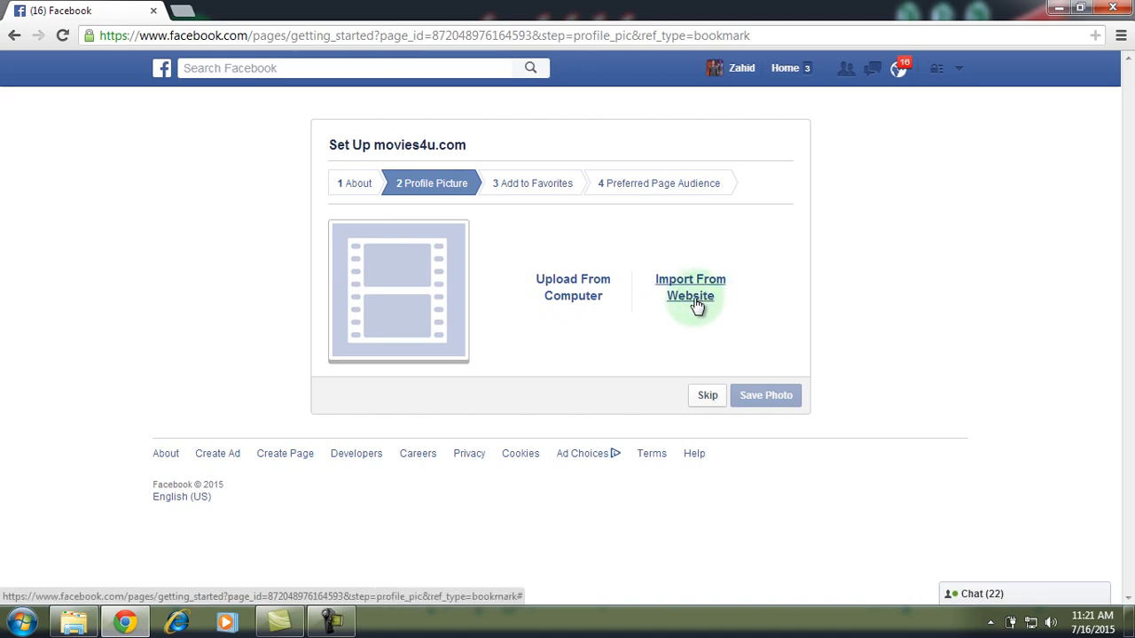
click(700, 396)
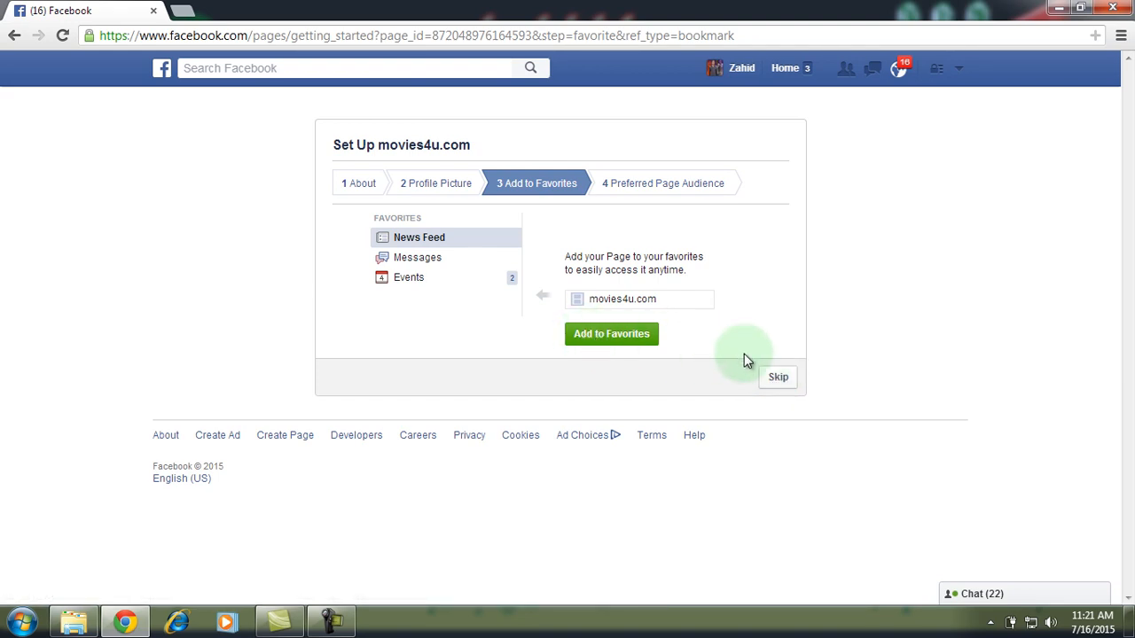
click(778, 377)
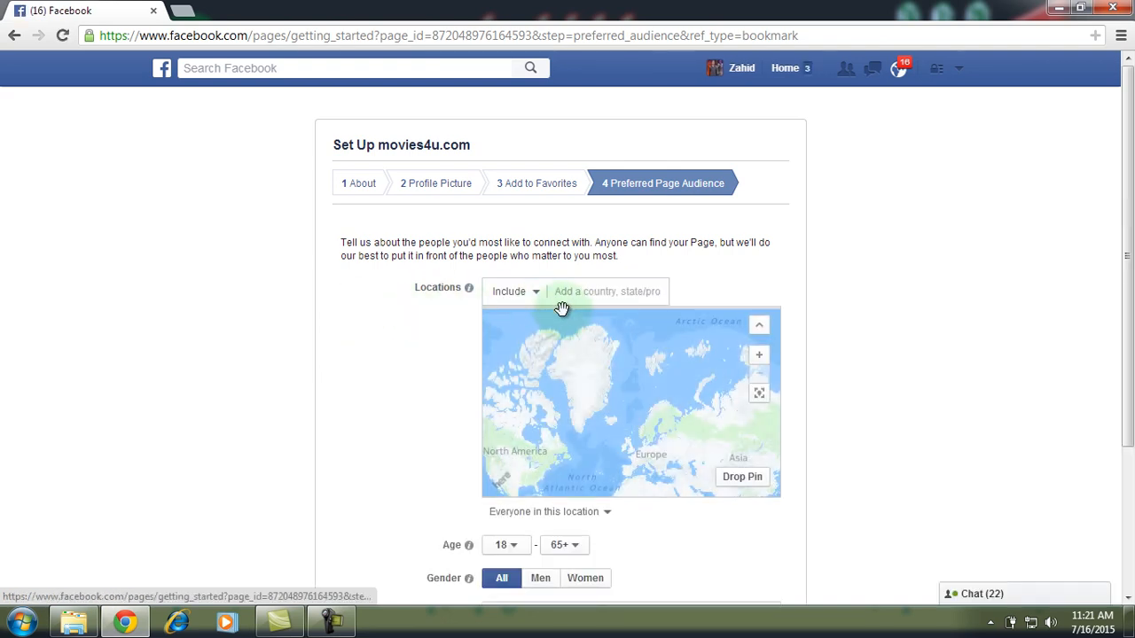
Try to add Pakistan as an included location for the preferred page audience
mouse_move(1129, 276)
mouse_down()
mouse_move(1132, 373)
mouse_move(1130, 292)
mouse_up()
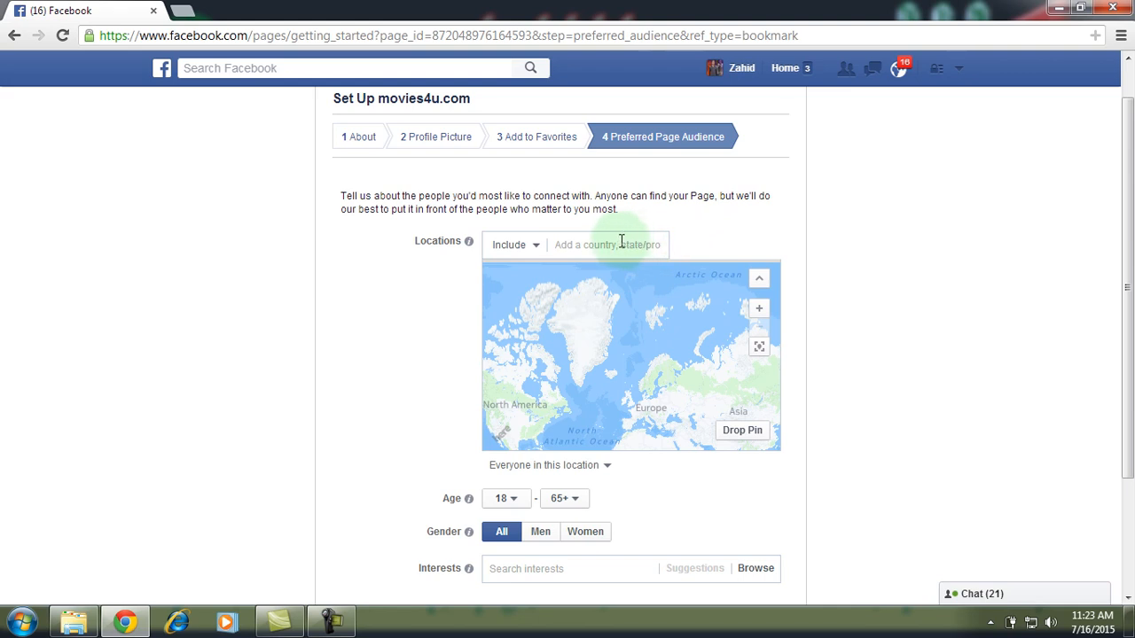
click(527, 250)
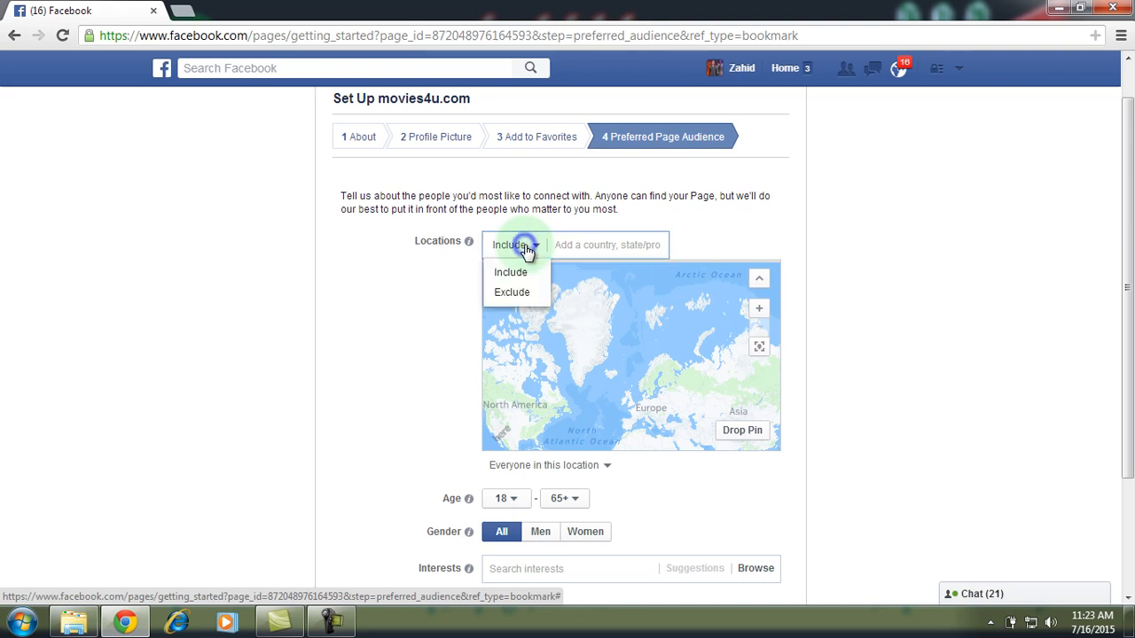
click(605, 243)
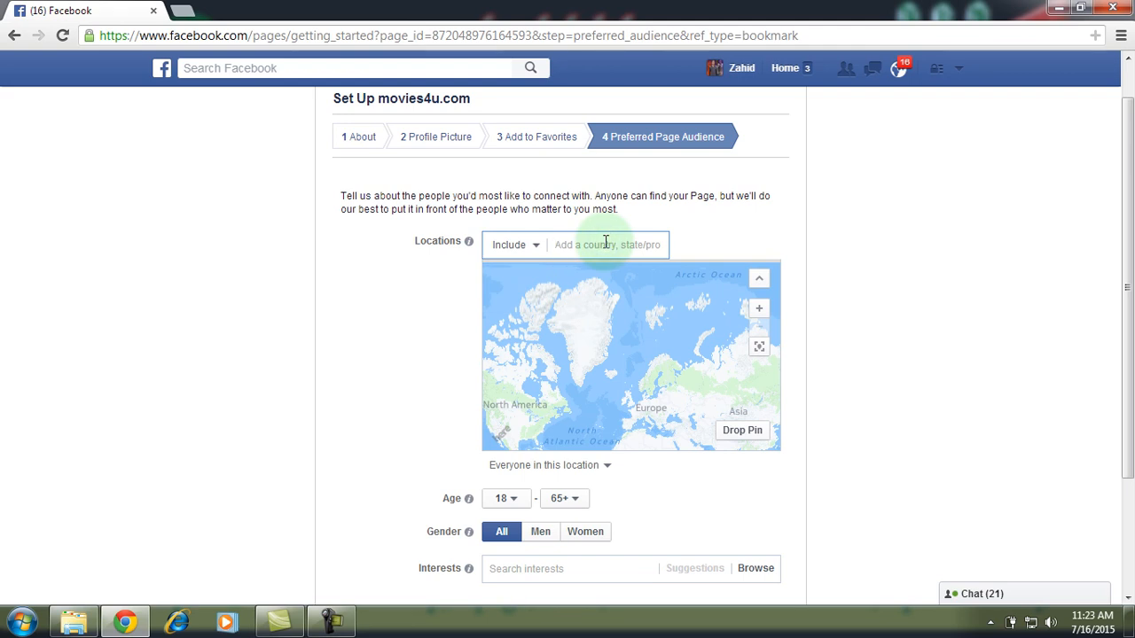
text(pak)
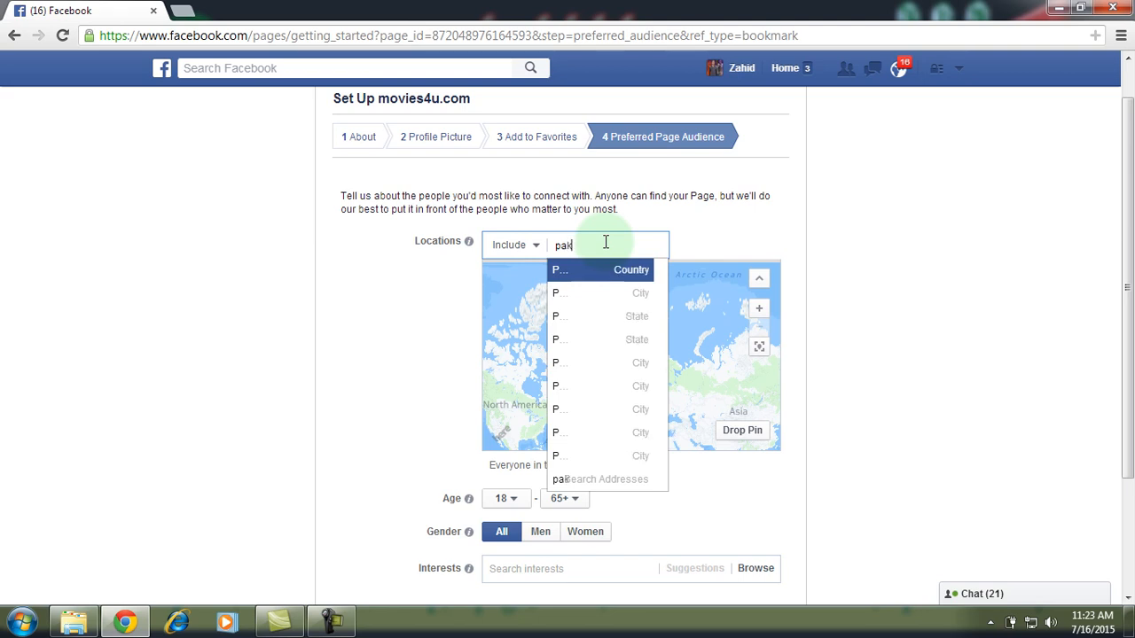
text(istan)
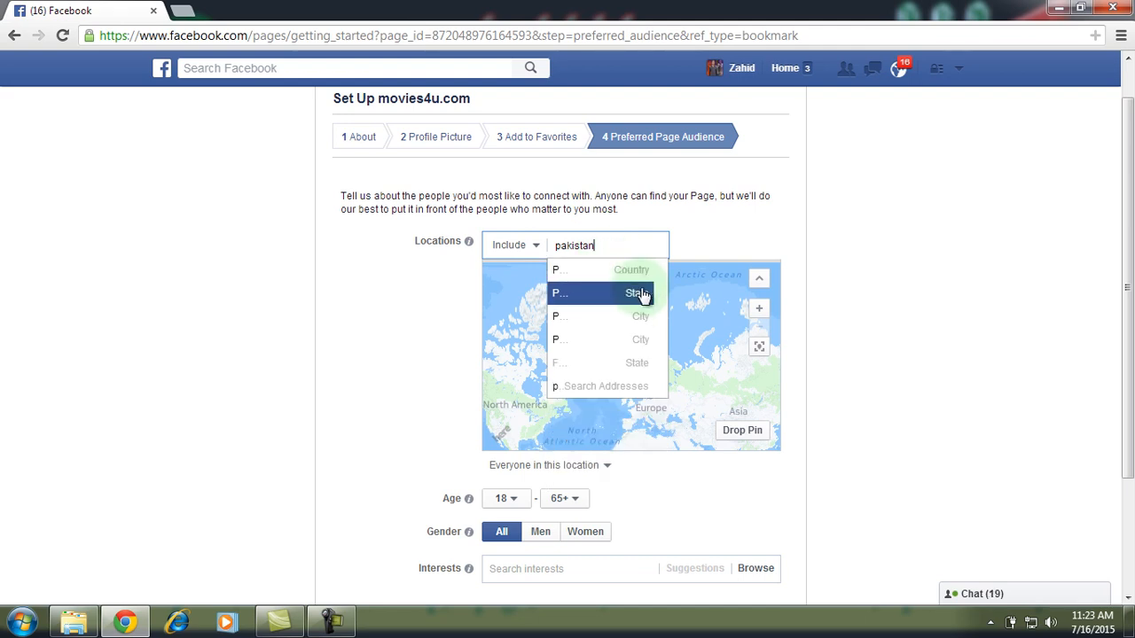
double_click(666, 242)
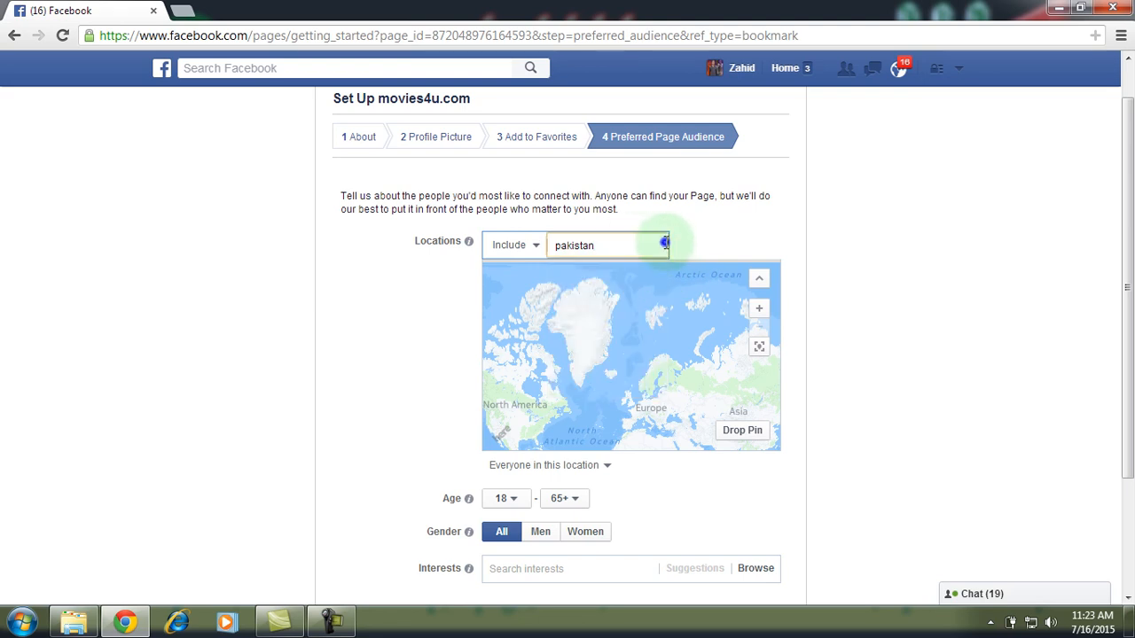
mouse_move(1132, 255)
mouse_down()
mouse_move(1133, 410)
mouse_move(1116, 241)
mouse_up()
key(Return)
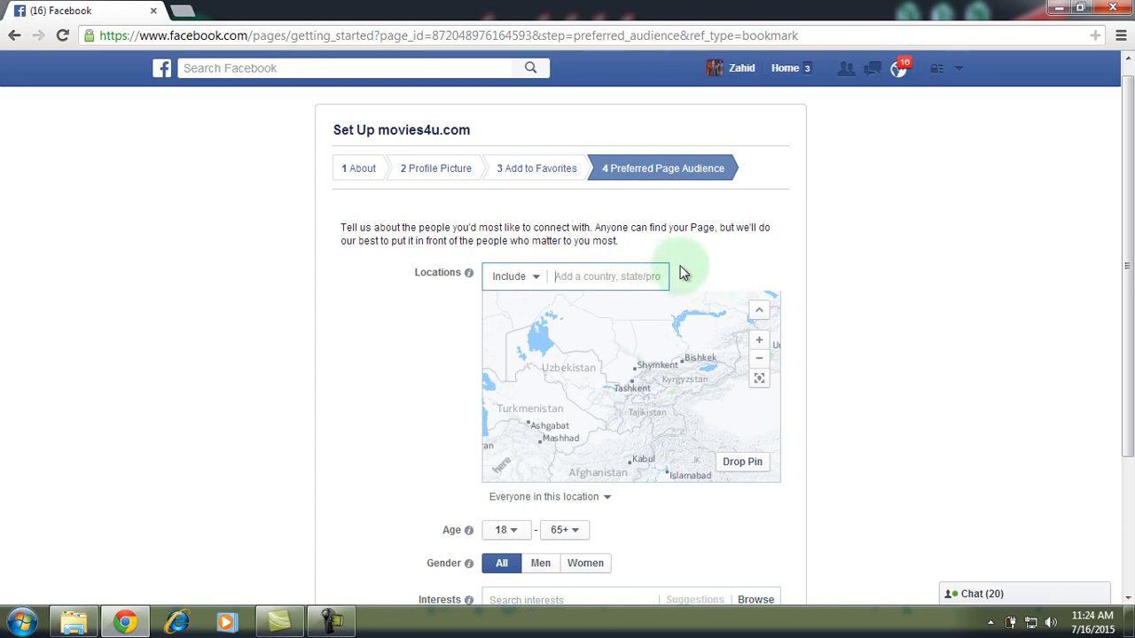
Add the country Pakistan to the preferred page audience's included locations
text(pa)
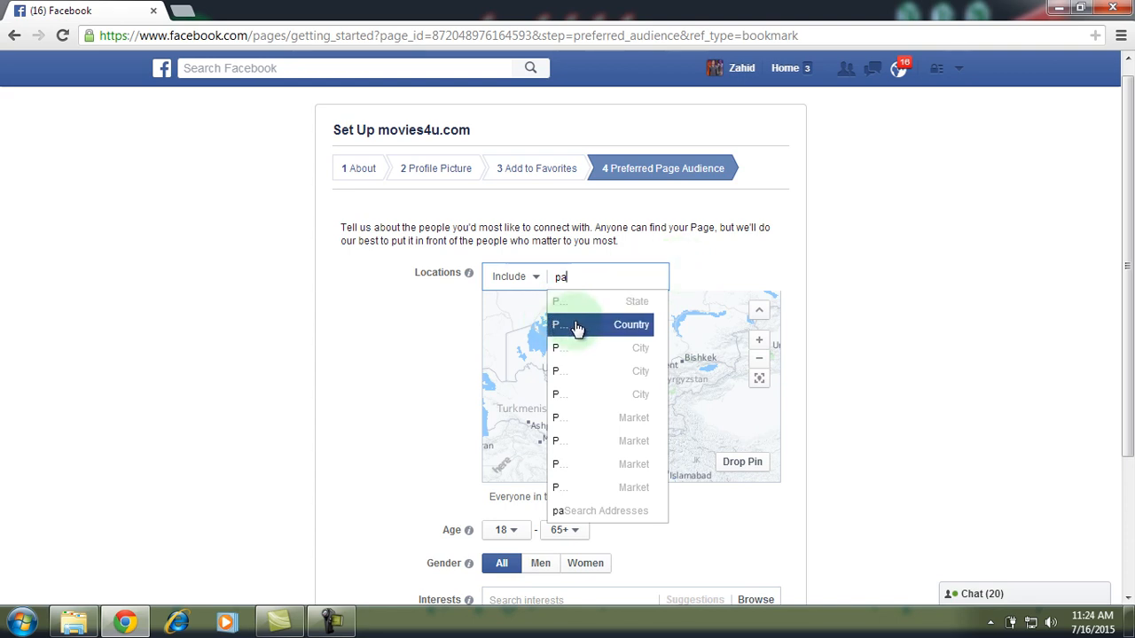
text(kistan)
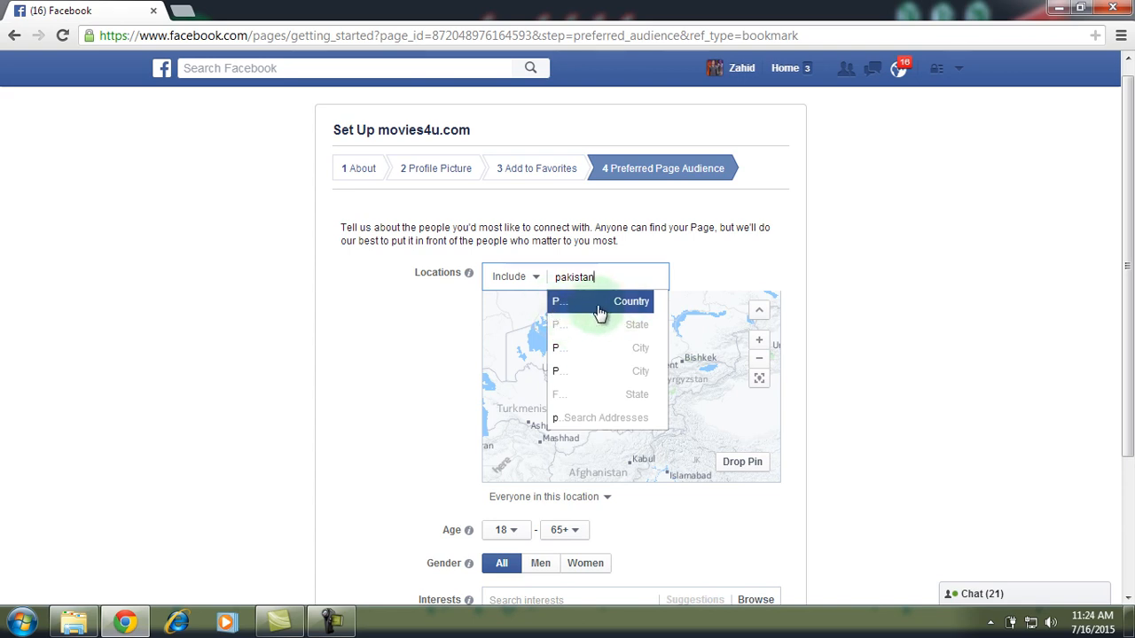
click(599, 308)
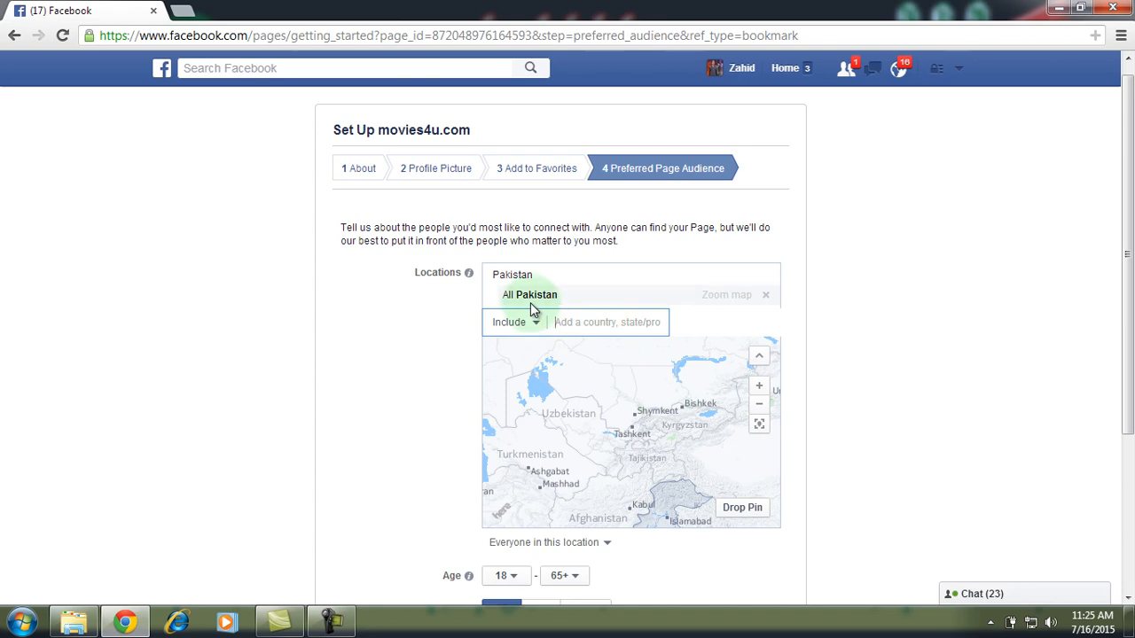
Add the country India to the preferred page audience's included locations
text(in)
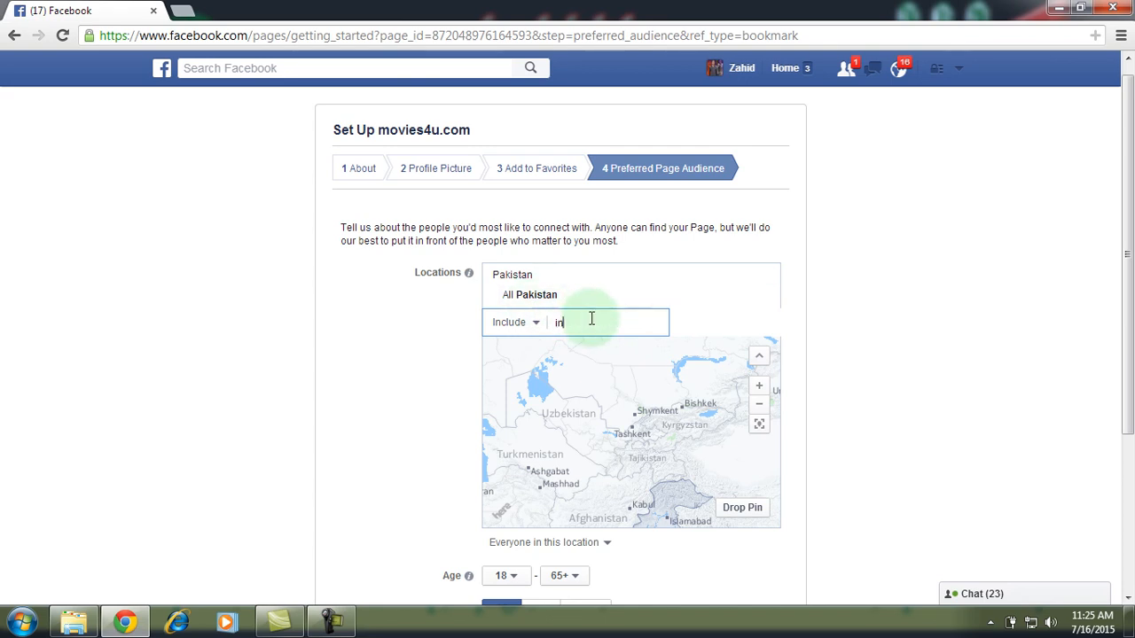
text(dia)
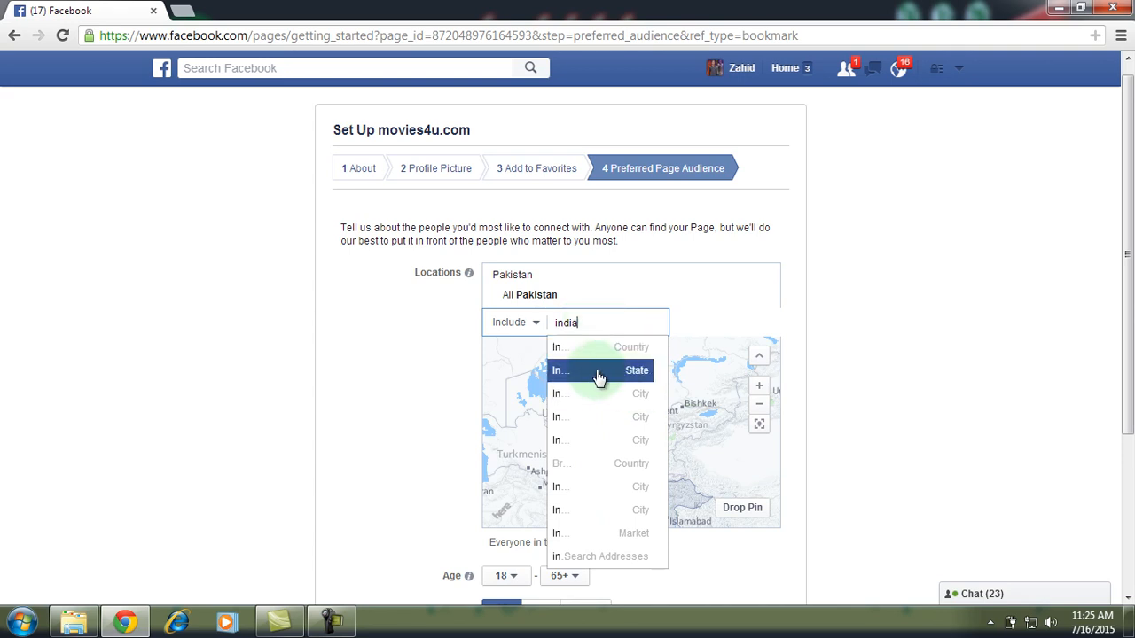
click(619, 355)
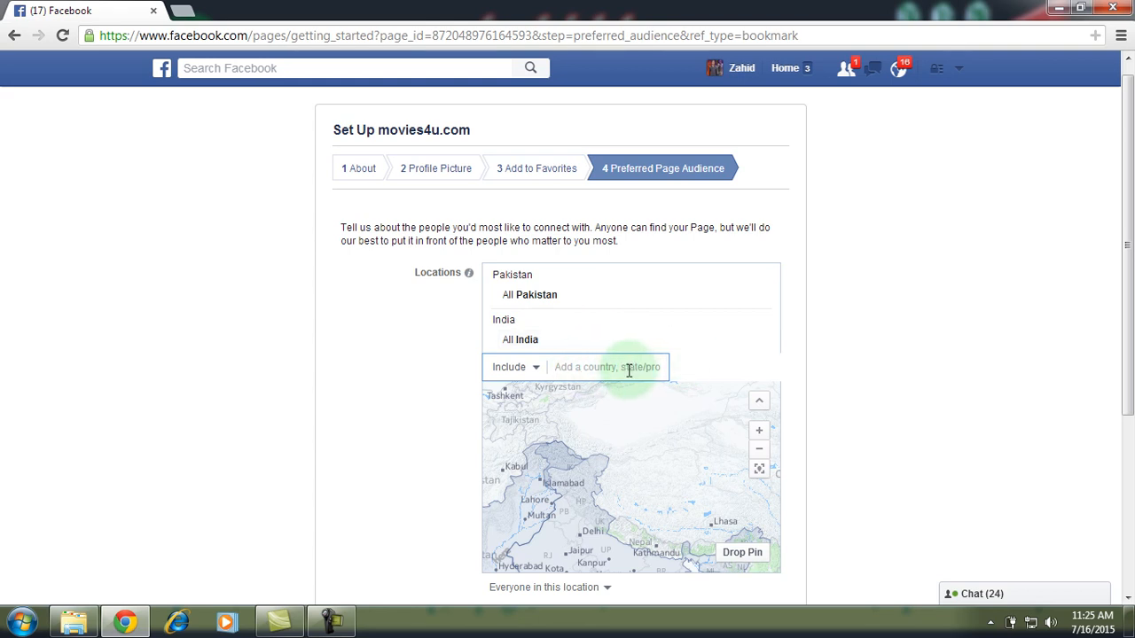
Choose Everyone in this location as the group of people targeted in the included countries
drag(1129, 266, 1128, 452)
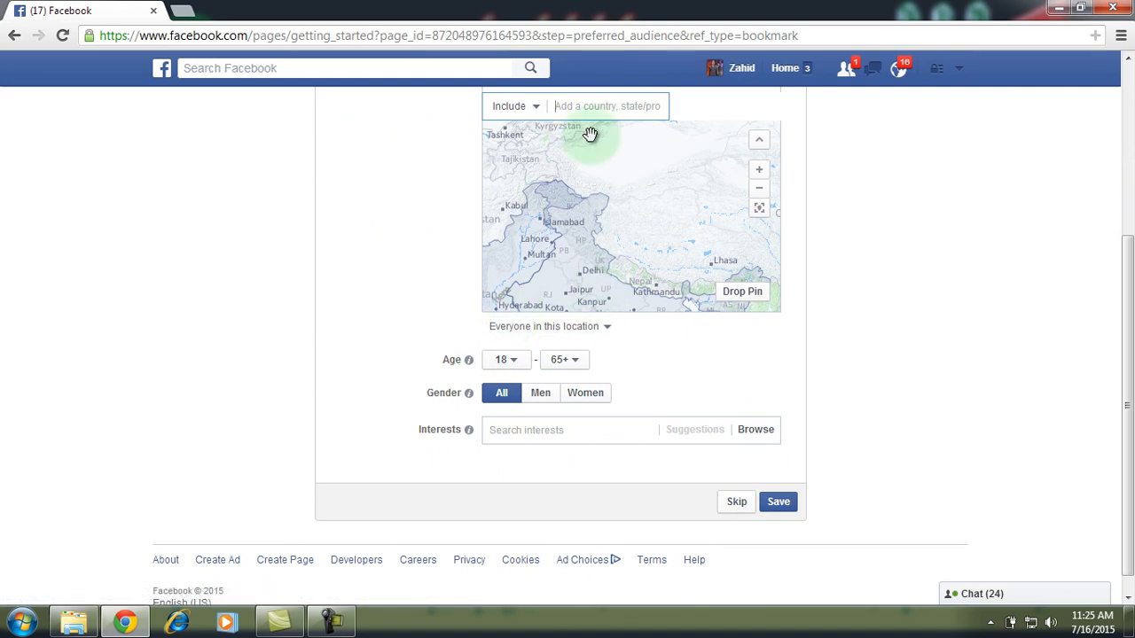
click(603, 328)
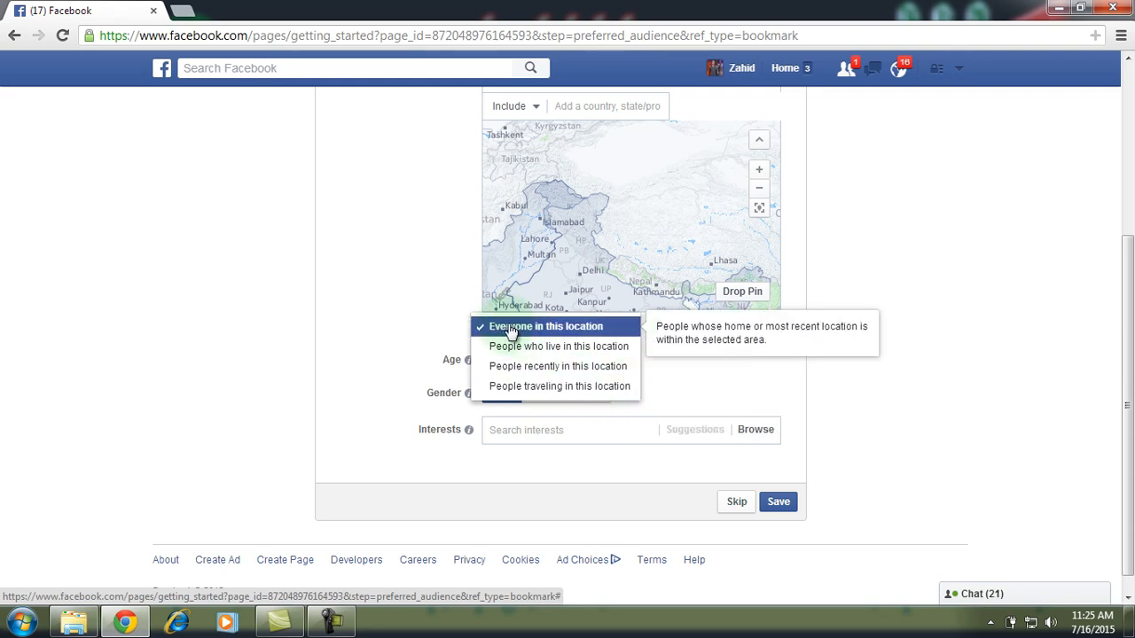
click(581, 328)
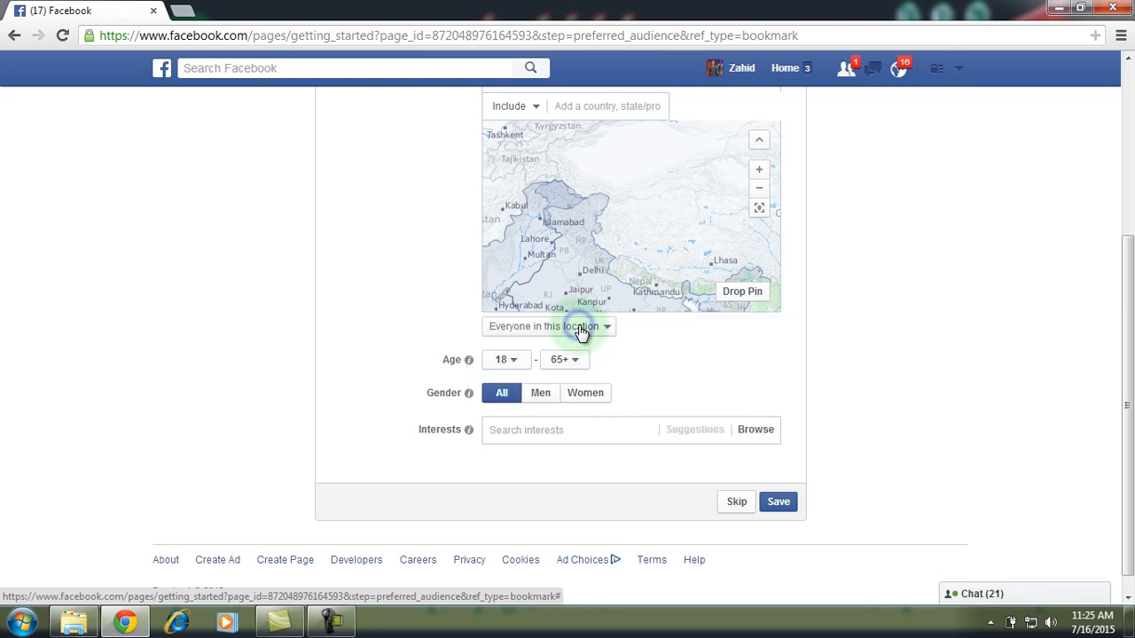
Set the preferred audience's age range to 13 through 65+
click(510, 362)
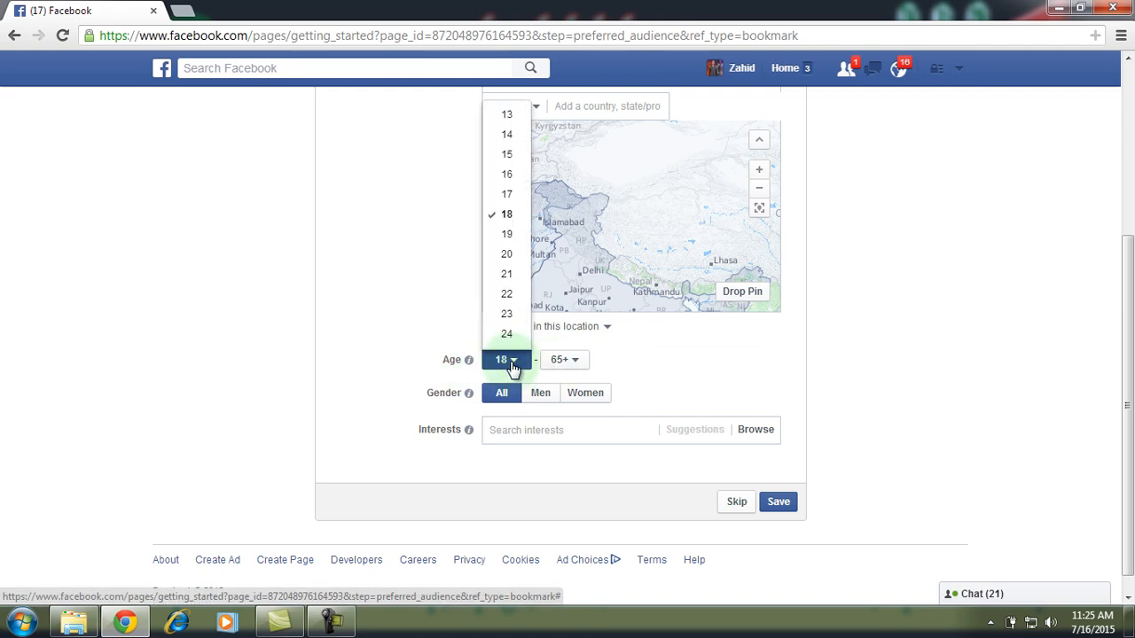
click(507, 115)
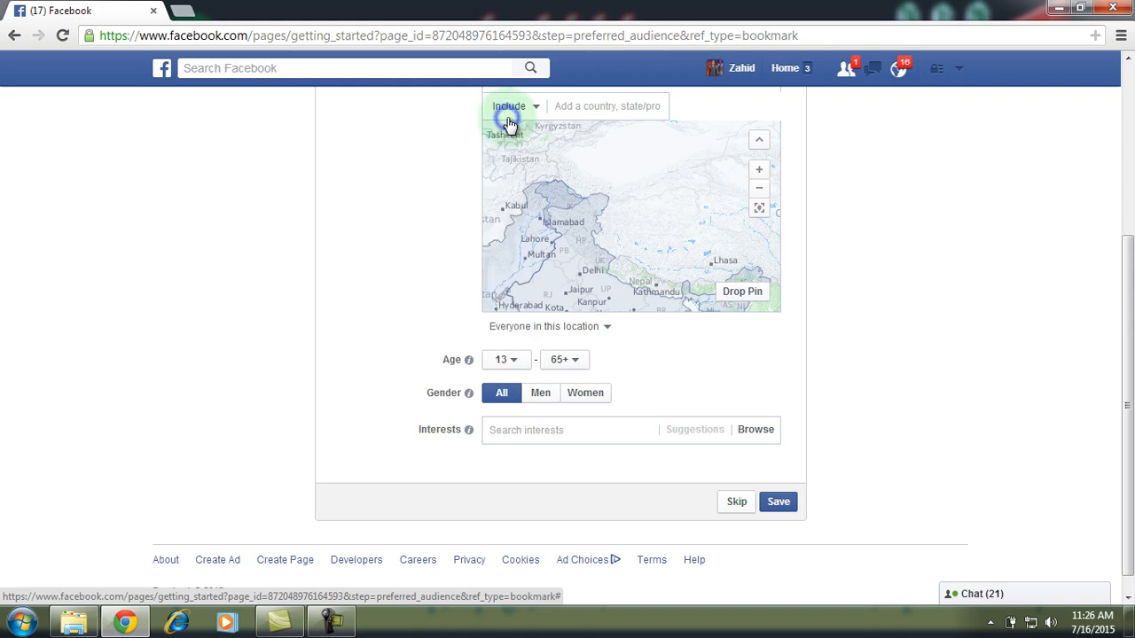
click(586, 360)
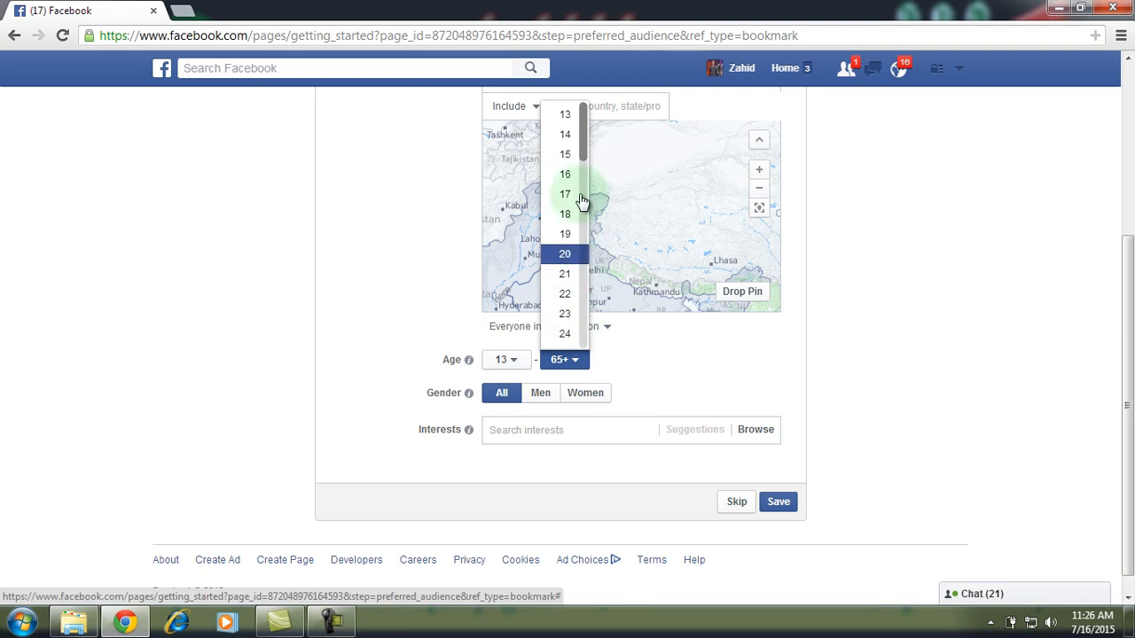
scroll(585, 131, down, 10)
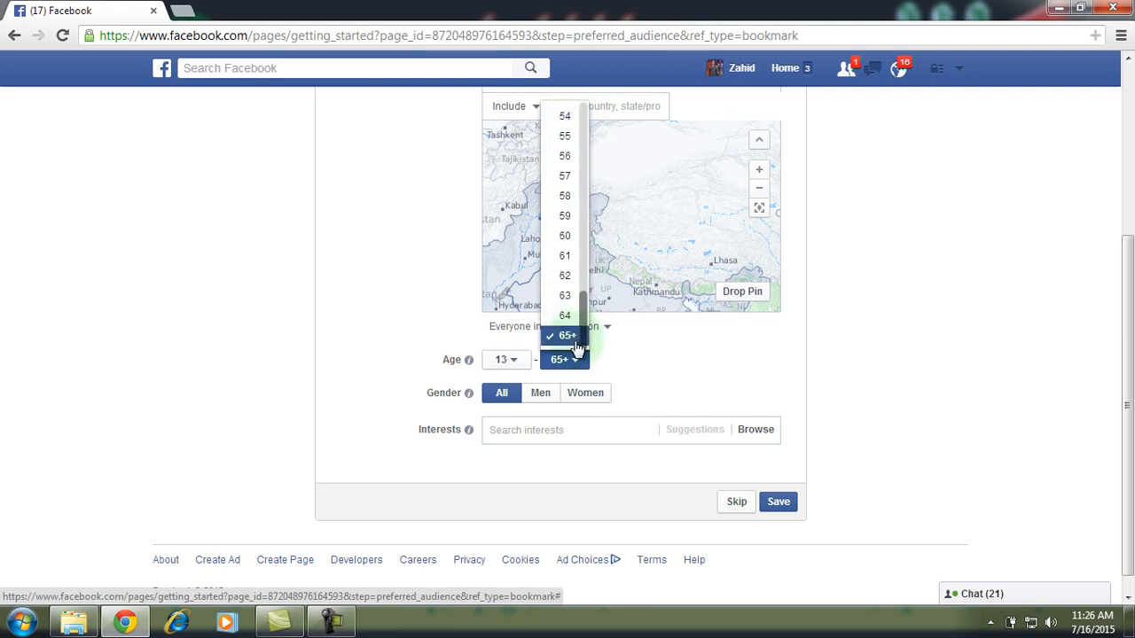
click(572, 343)
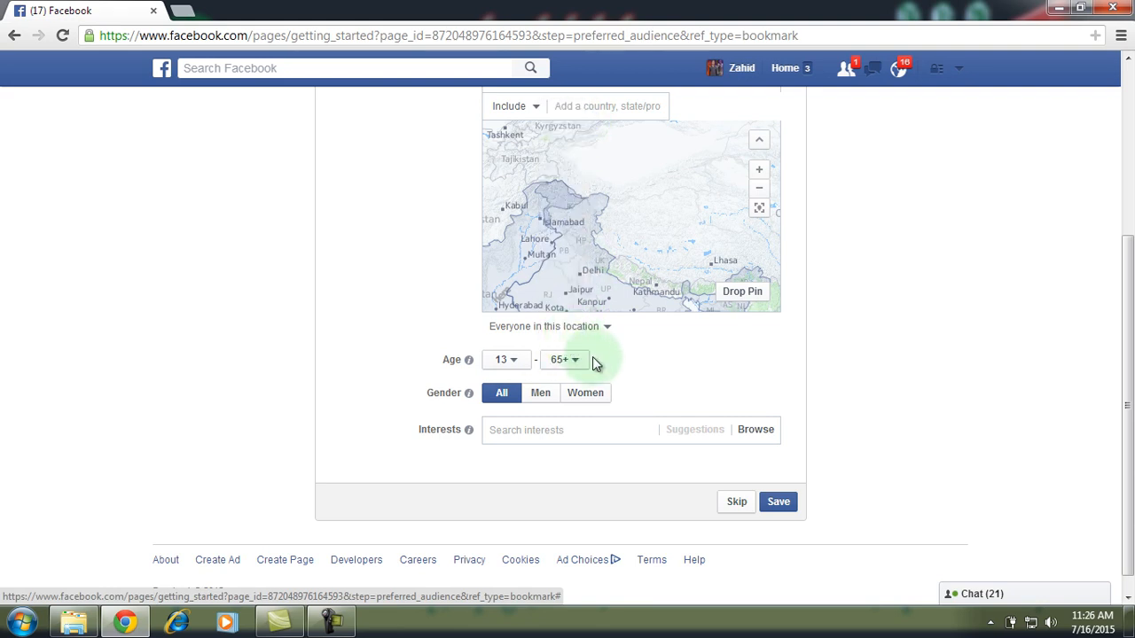
Try the Men and Women gender options for the audience, and return the gender to All
click(541, 394)
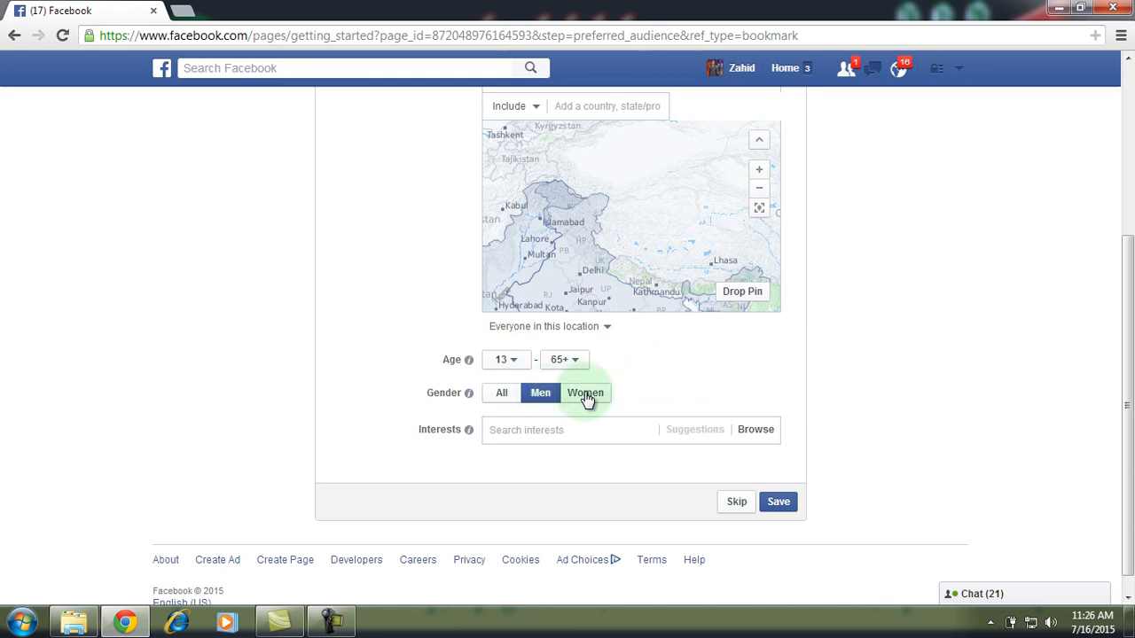
click(587, 396)
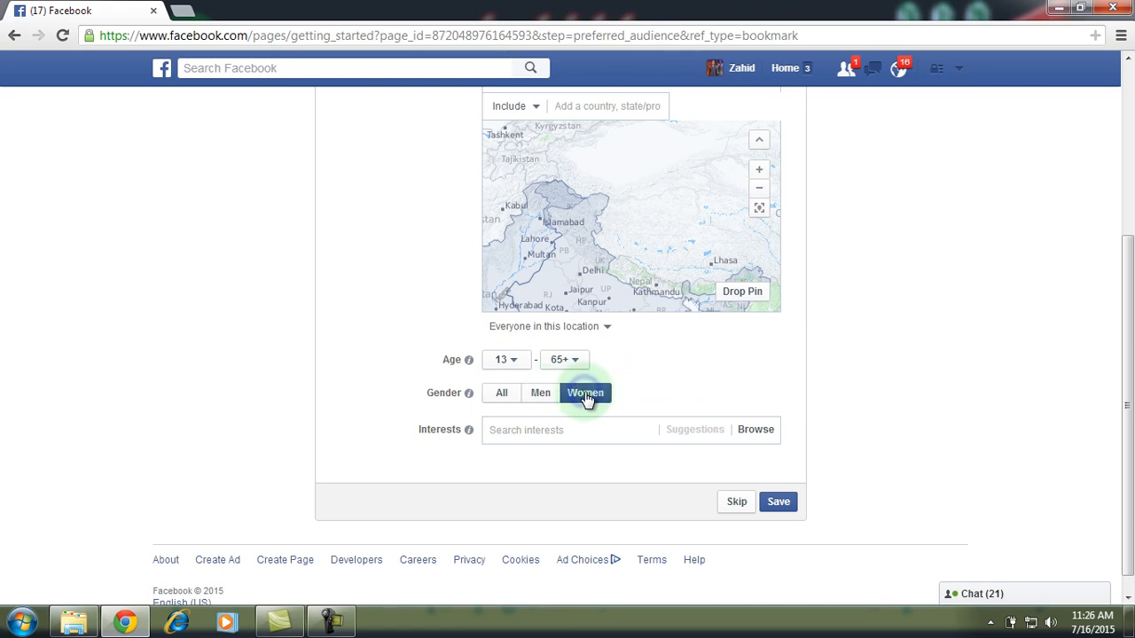
click(503, 395)
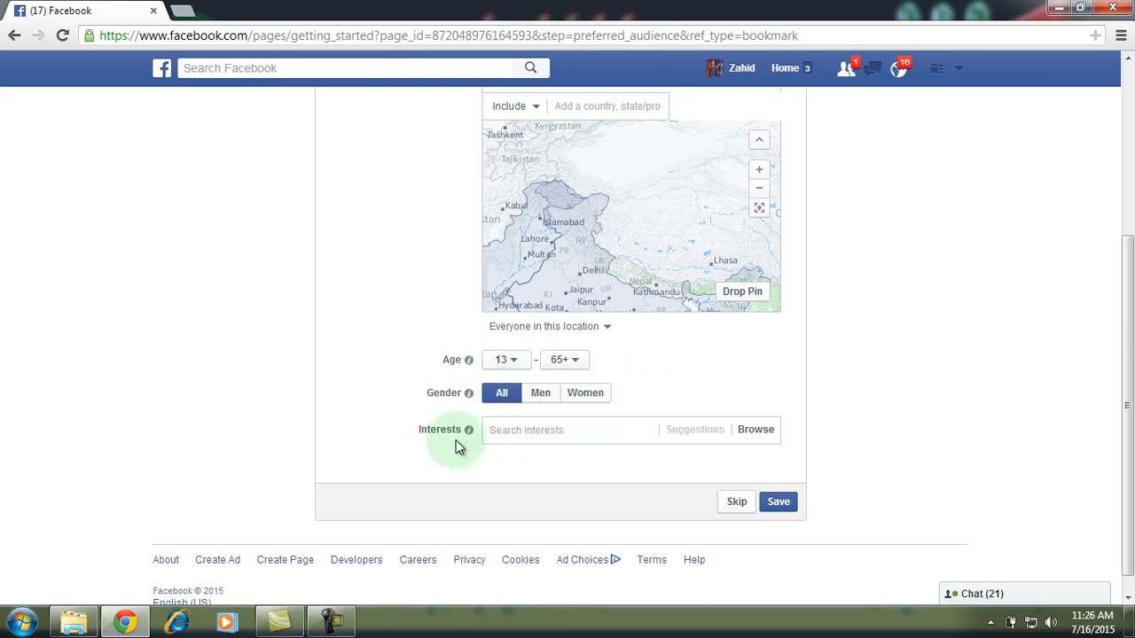
Browse the interests to Entertainment > Movies and add Action movies to the audience's interests
click(582, 431)
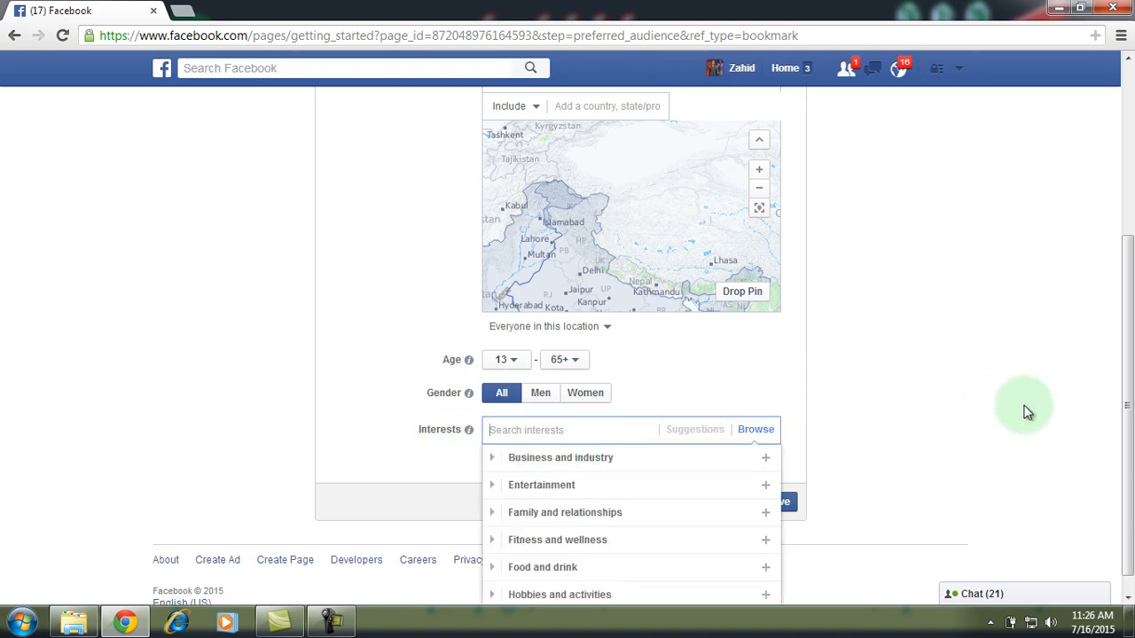
scroll(1130, 385, down, 1)
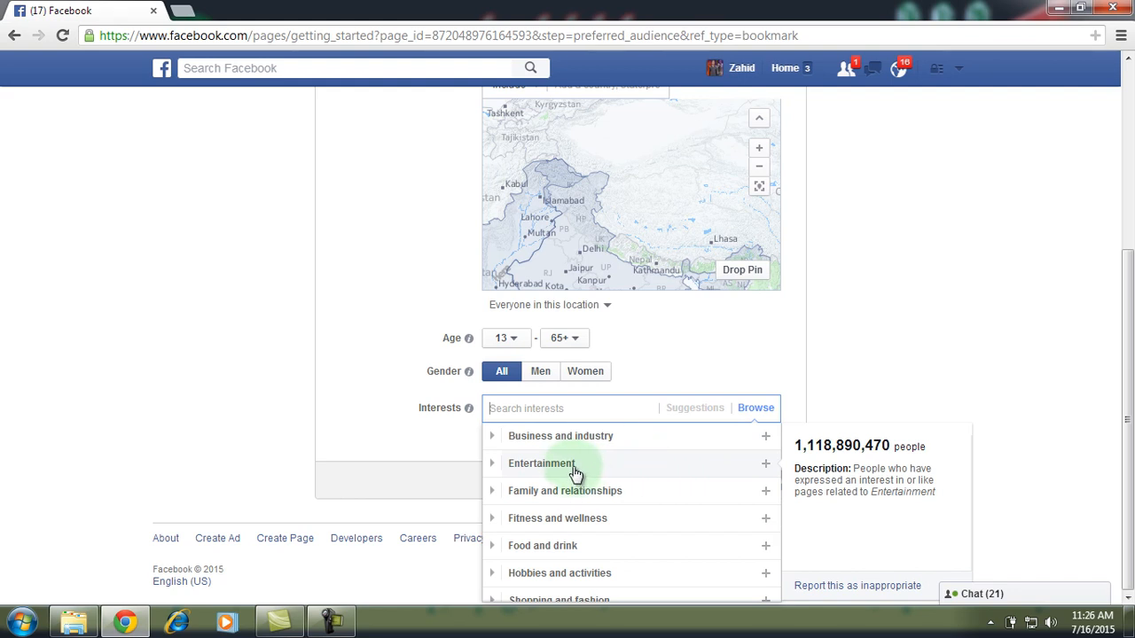
click(760, 470)
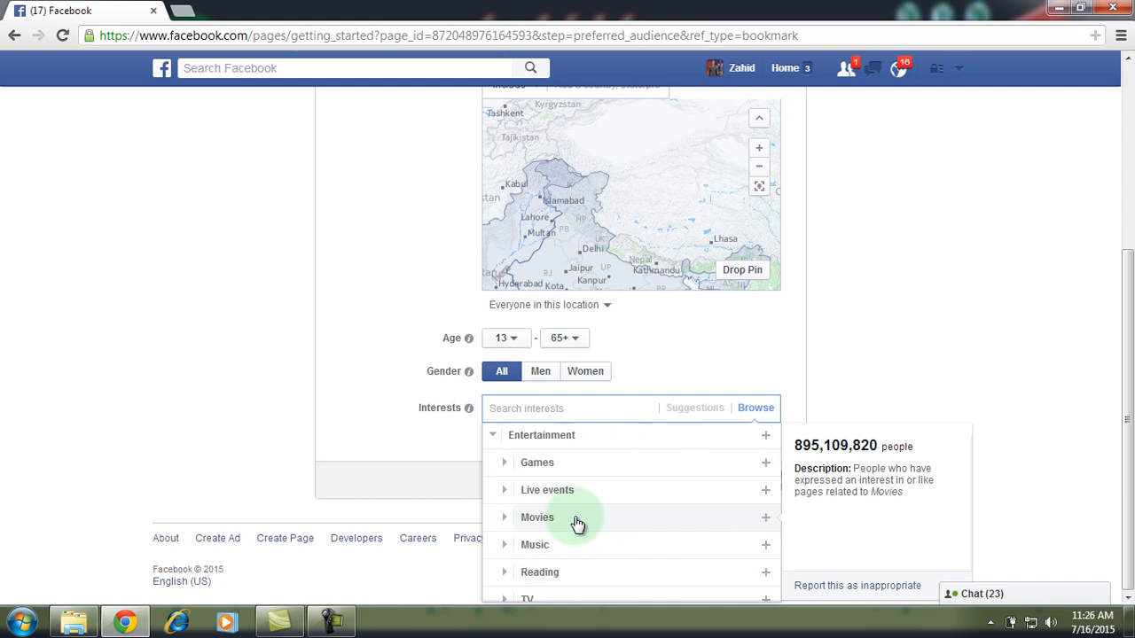
click(639, 519)
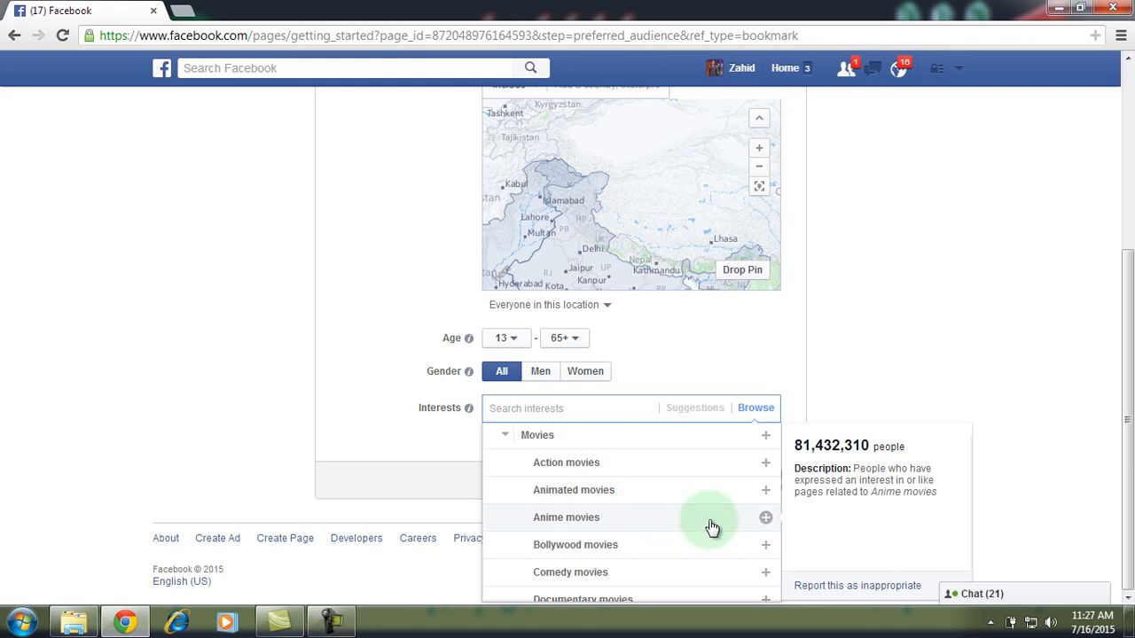
mouse_move(776, 470)
mouse_down()
mouse_move(774, 541)
mouse_move(774, 450)
mouse_move(773, 462)
mouse_up()
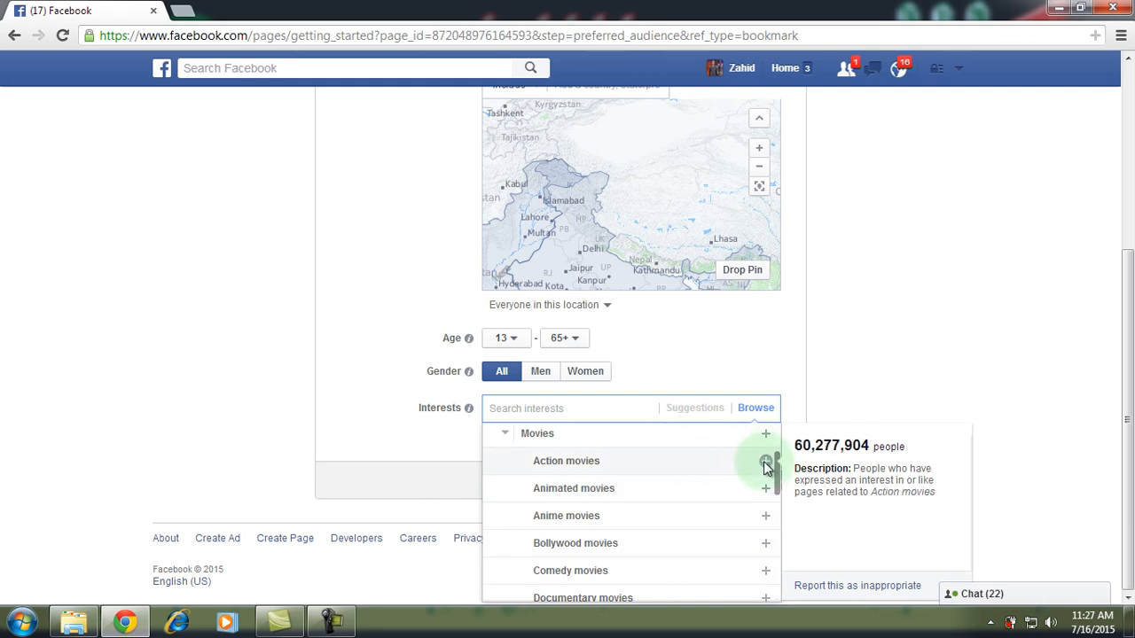
click(765, 464)
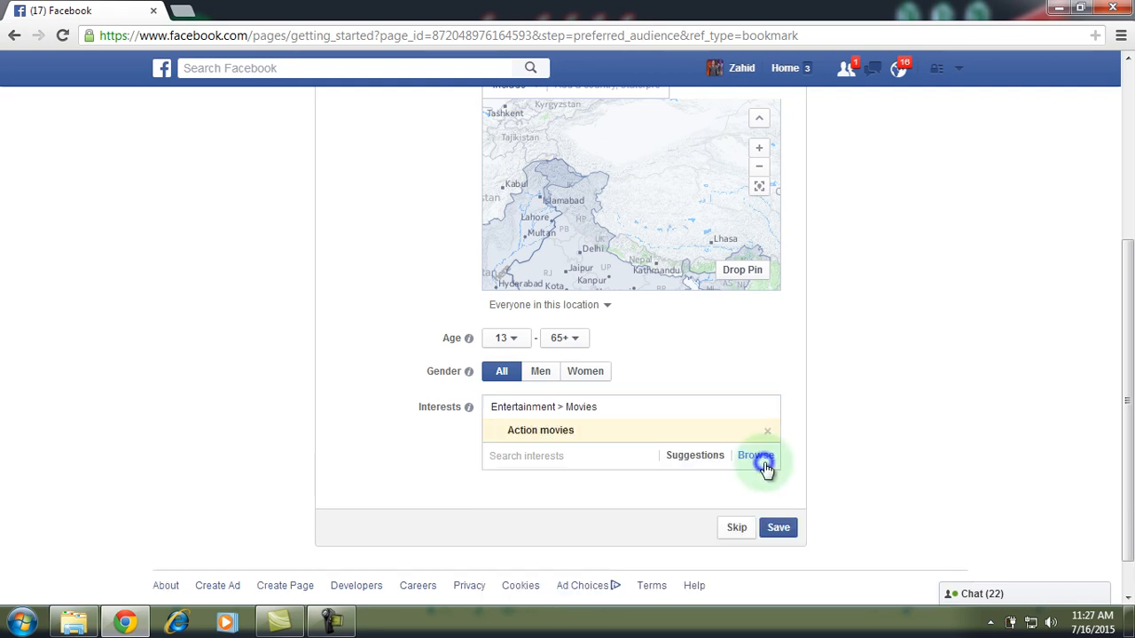
Add Thriller movies from the suggested interests to the audience
click(583, 456)
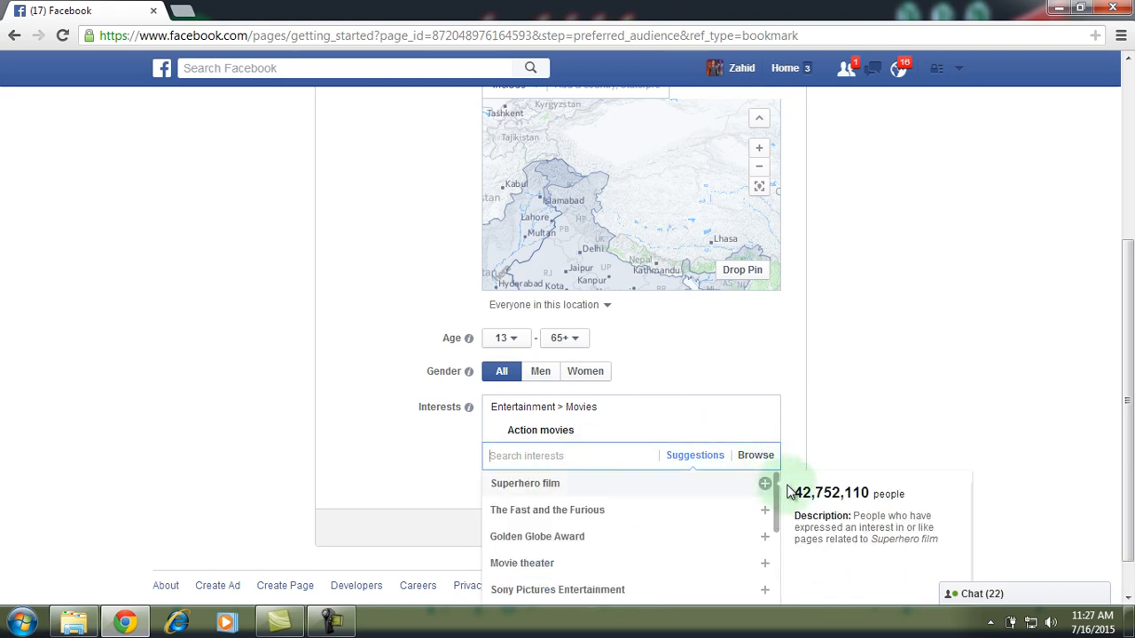
drag(776, 495, 777, 560)
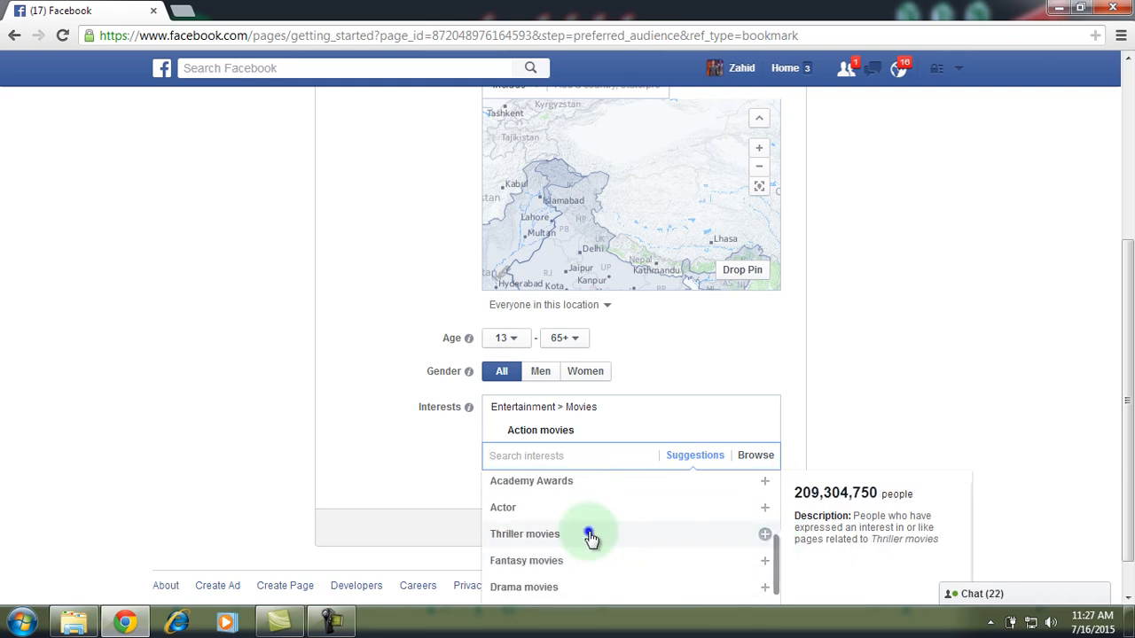
click(590, 536)
click(596, 483)
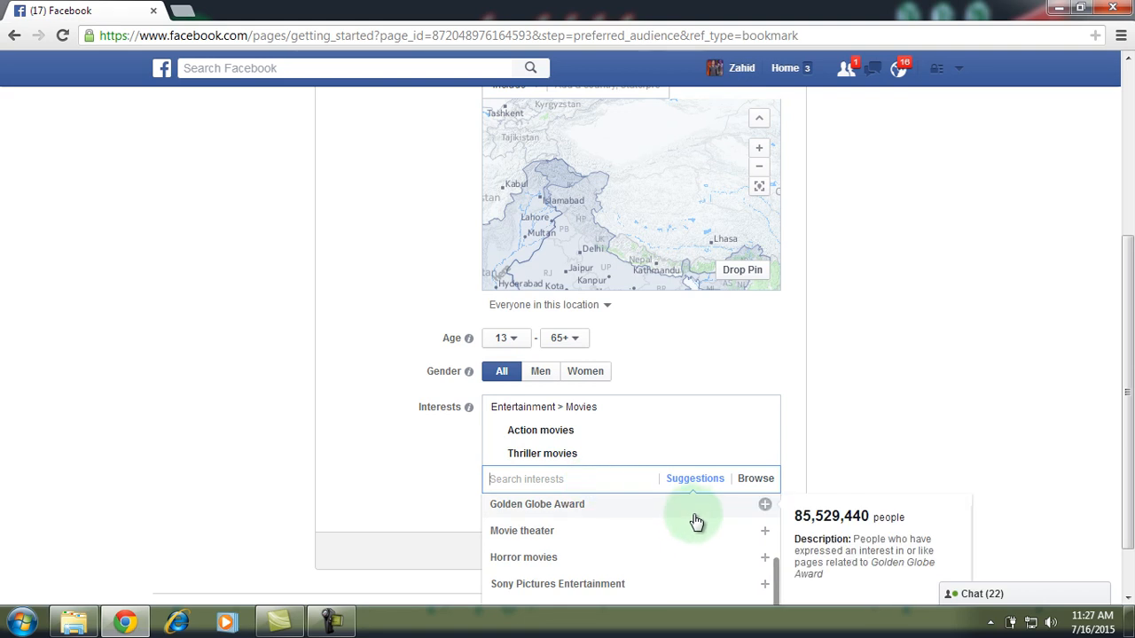
Add the suggested interests Movie theater and Comedy film to the audience
drag(1128, 465, 1128, 510)
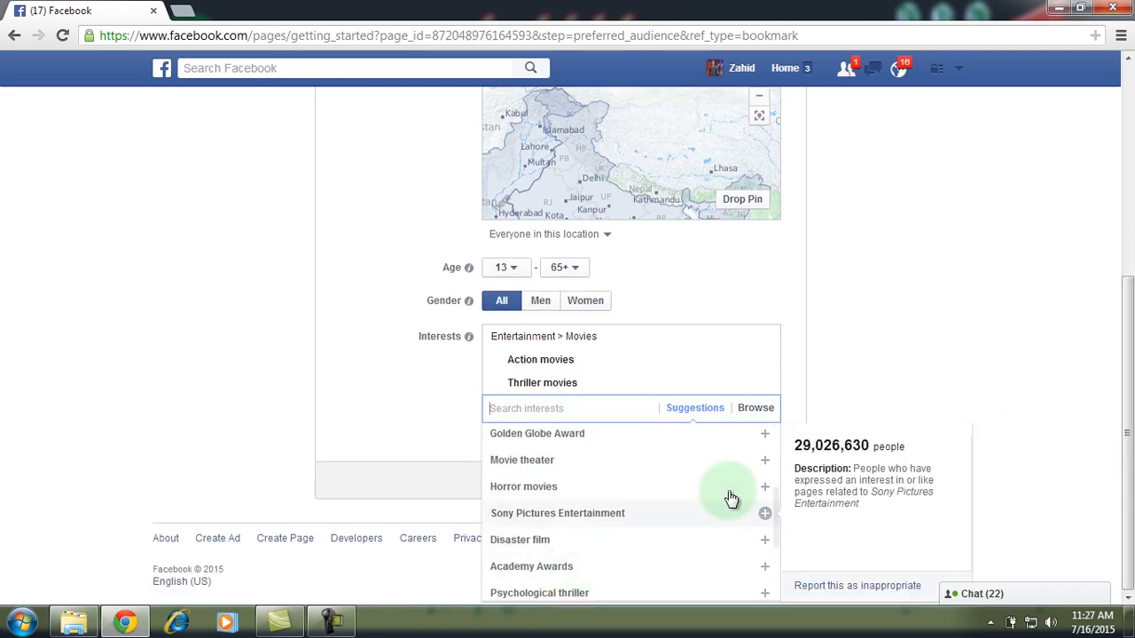
click(630, 474)
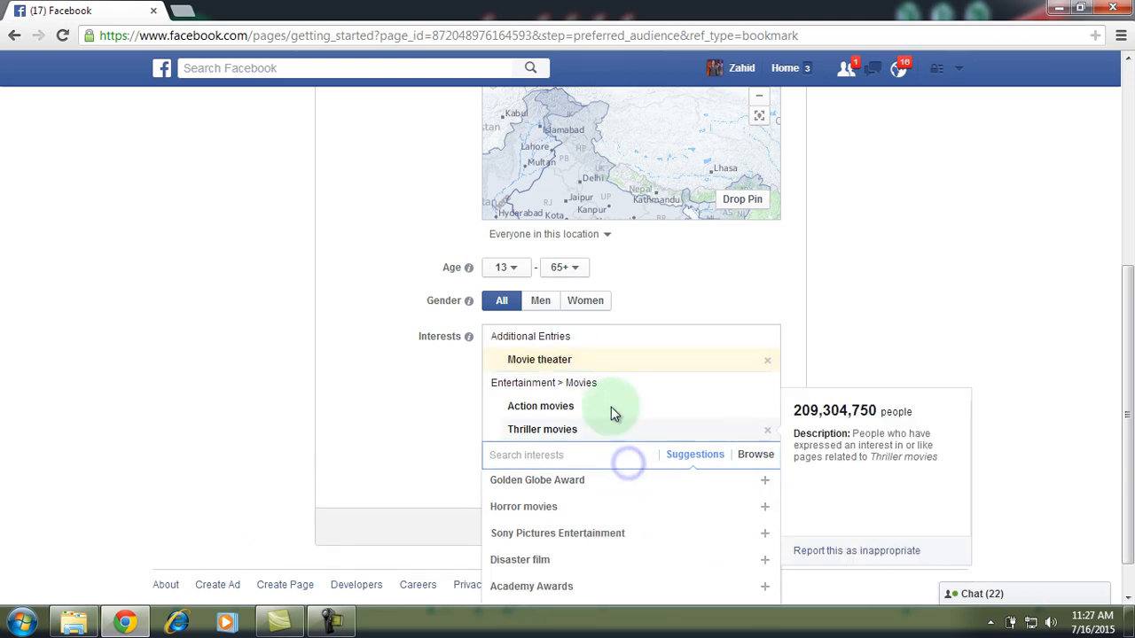
click(597, 458)
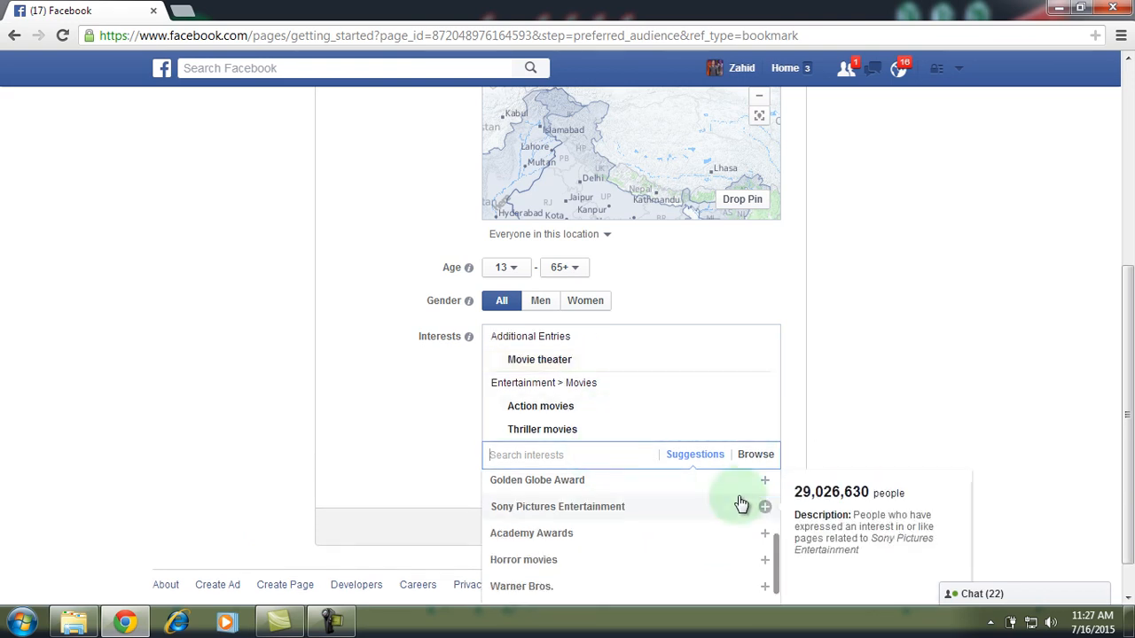
drag(778, 561, 773, 520)
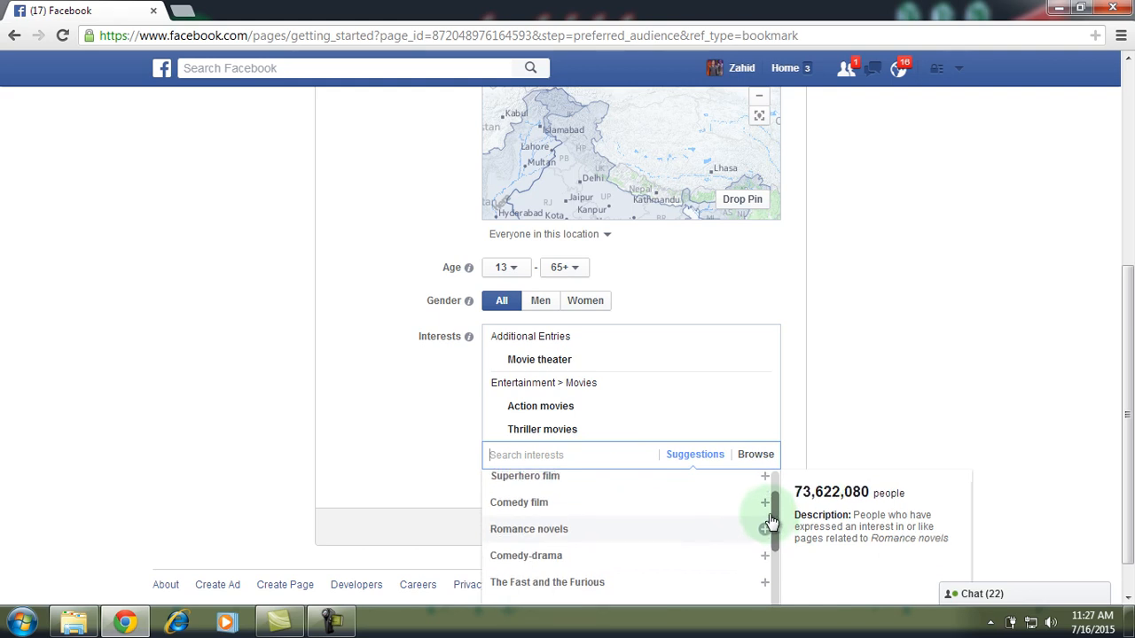
click(613, 508)
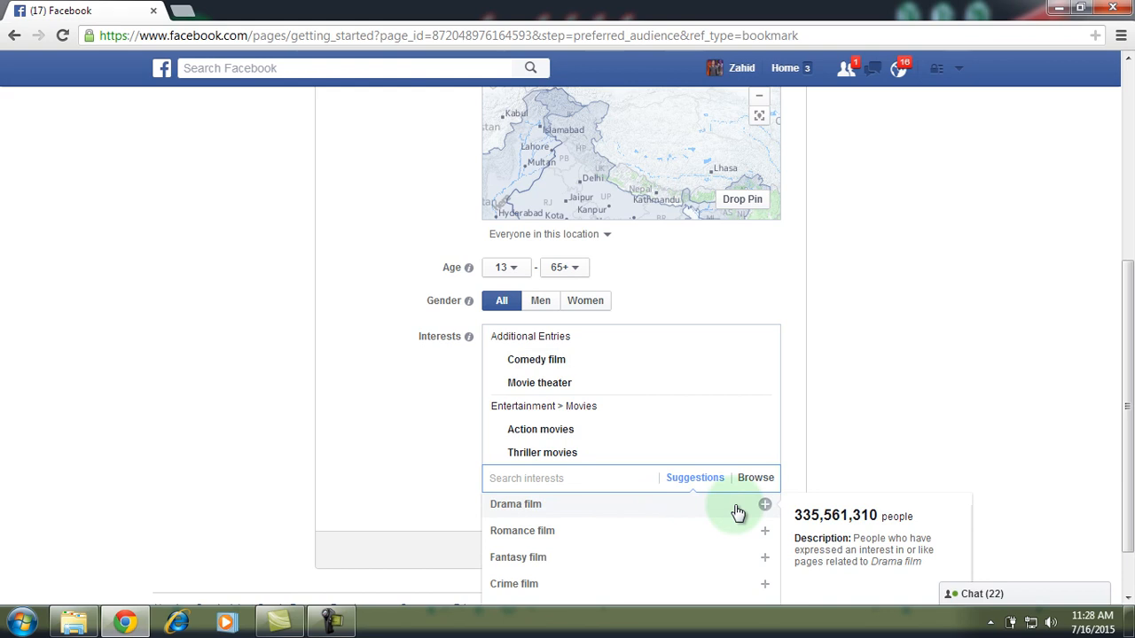
Search the interests for "holly", add Hollywood to the audience, and close the suggestion list
scroll(768, 554, up, 1)
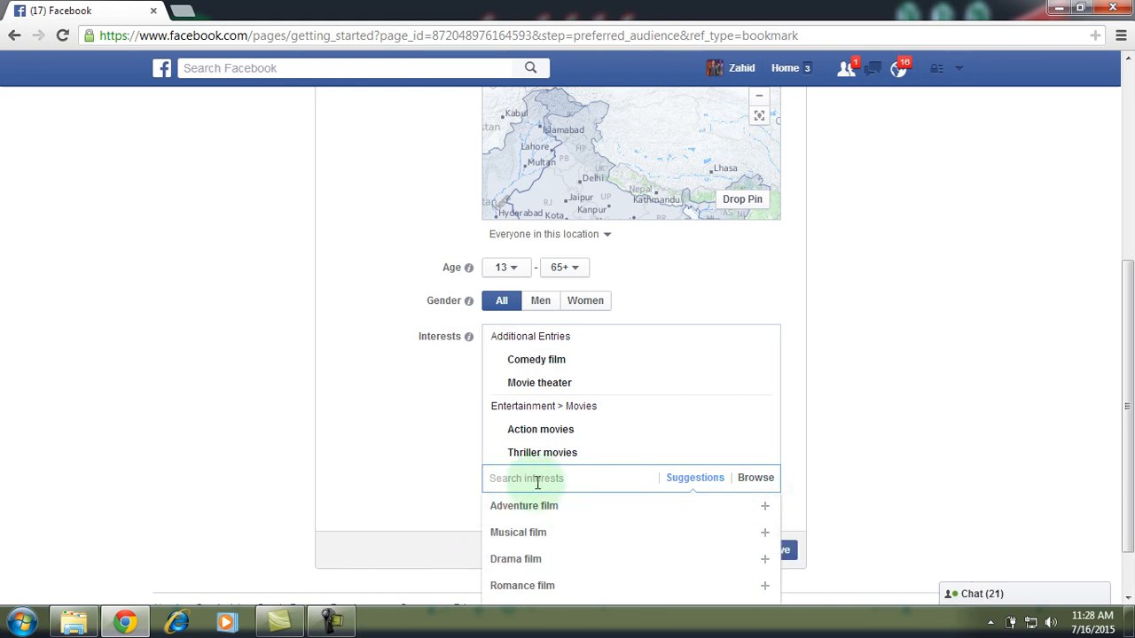
click(580, 476)
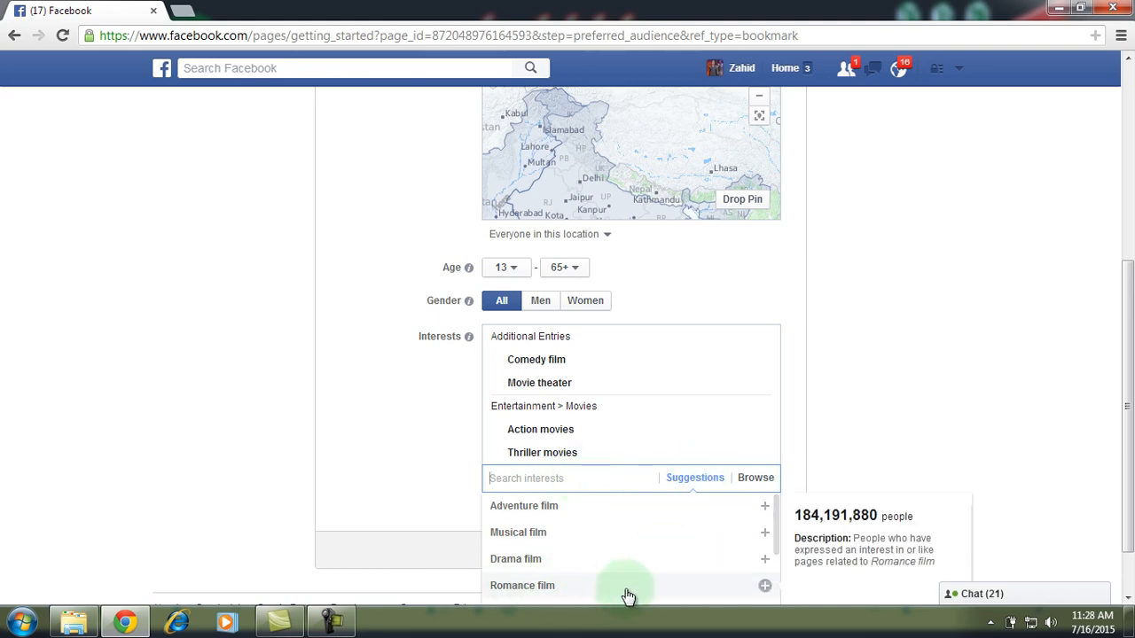
mouse_move(504, 561)
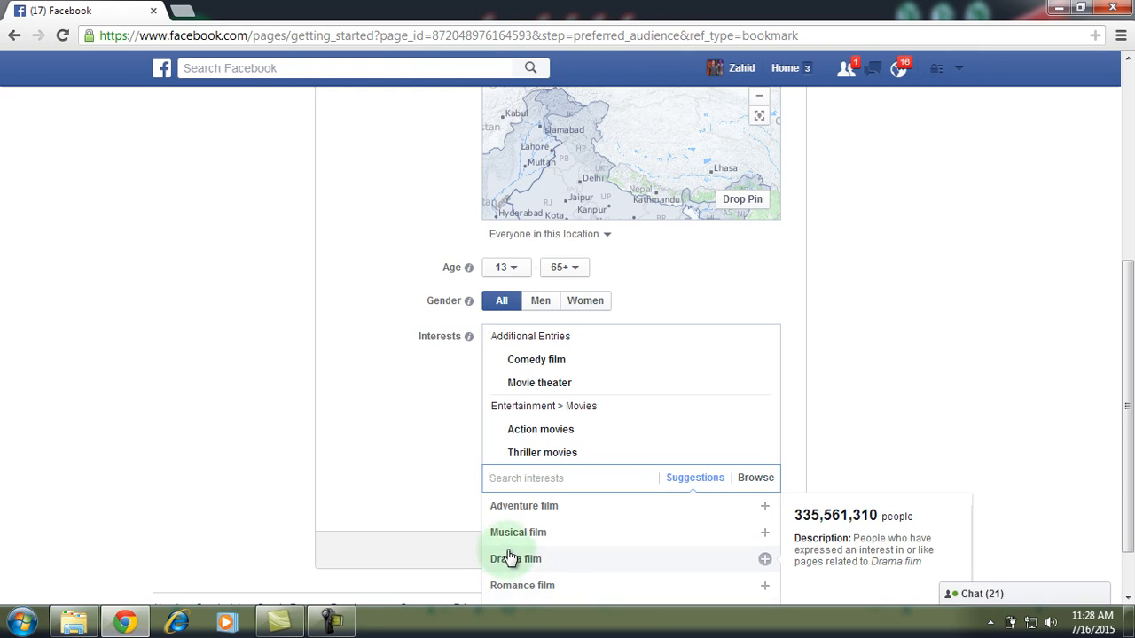
text(holly)
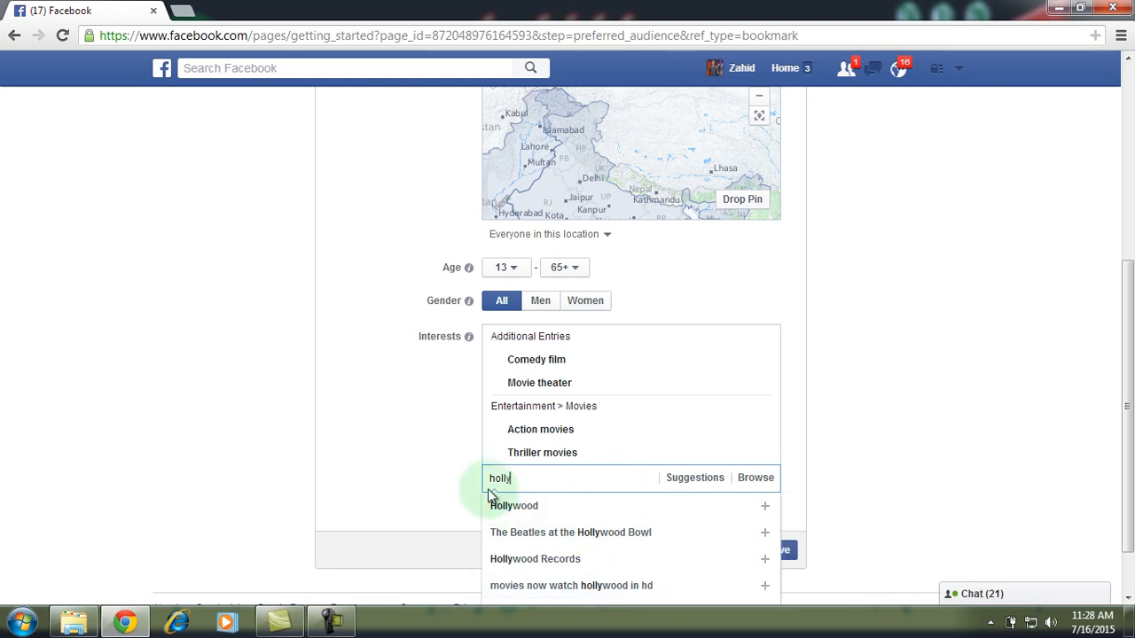
click(544, 508)
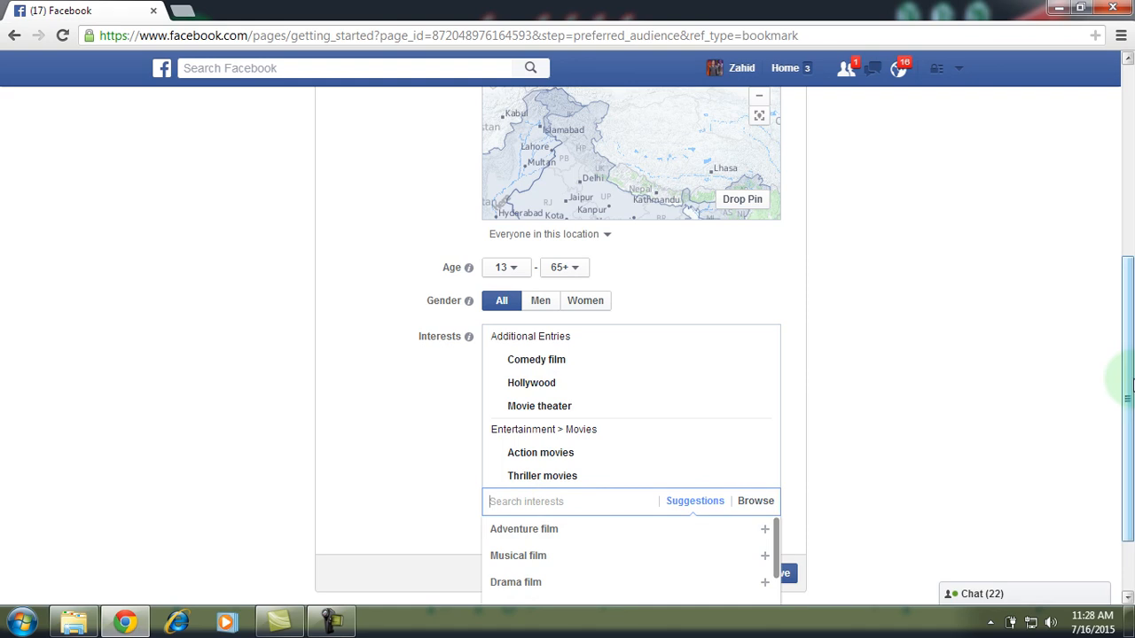
scroll(1130, 382, down, 1)
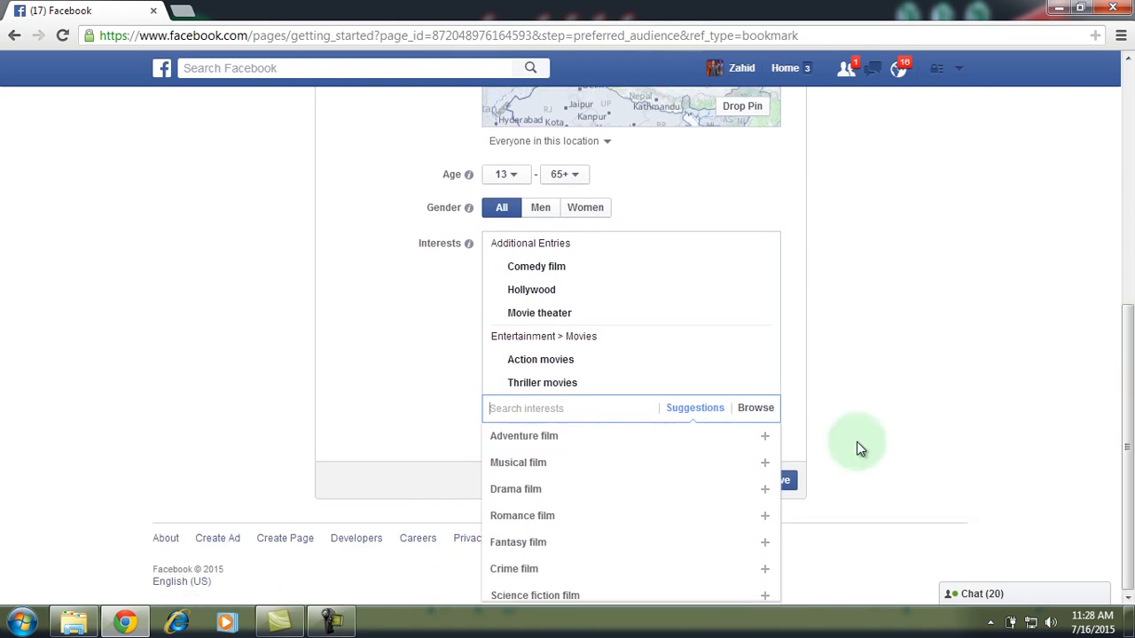
click(376, 422)
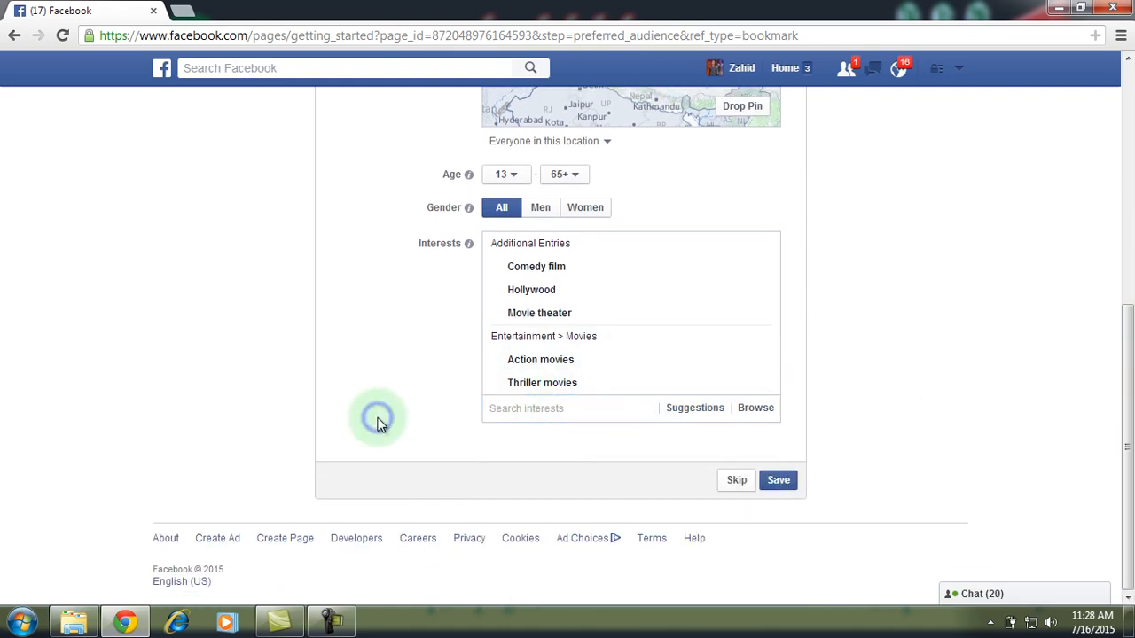
Skip the Preferred Page Audience stage to open the new page, and dismiss the Getting Around tour
click(739, 480)
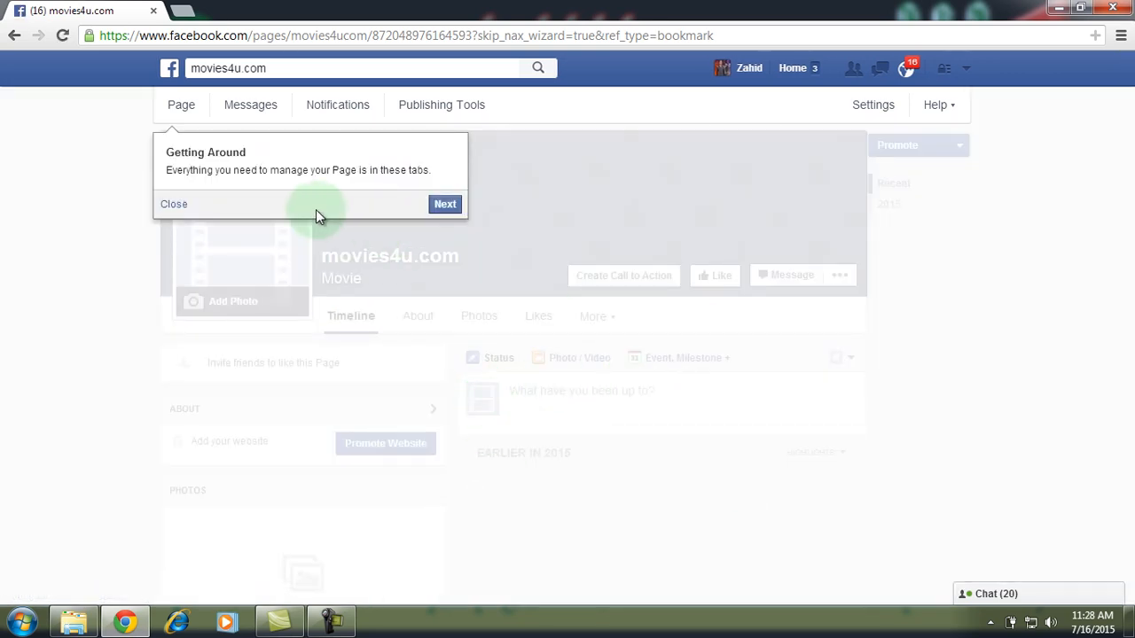
click(176, 205)
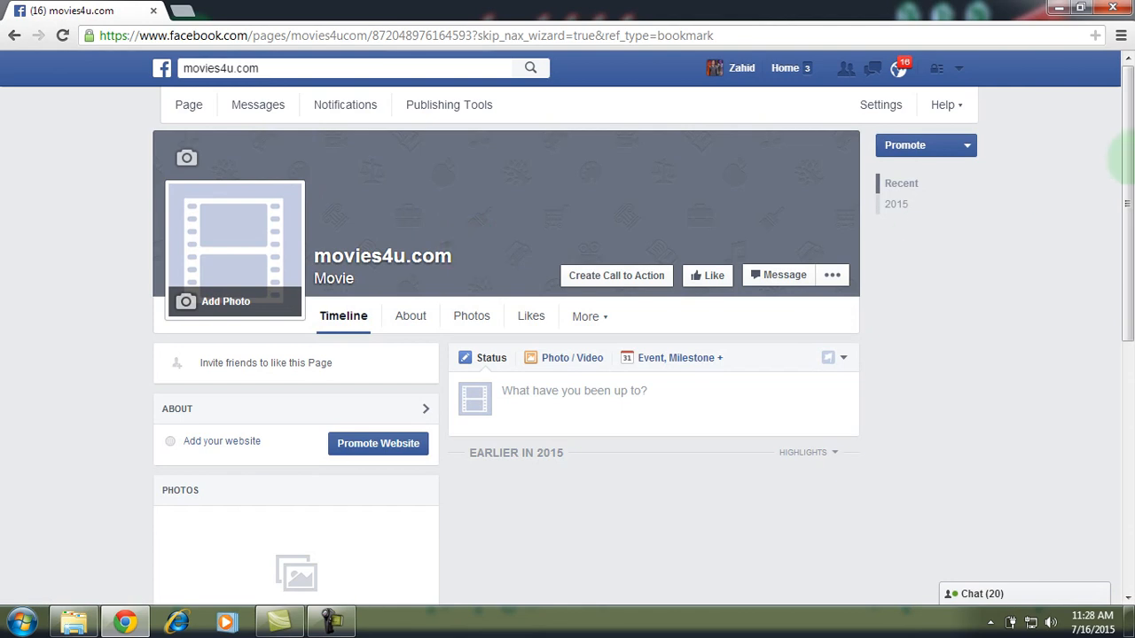
Minimize the browser window to show the desktop
mouse_move(1128, 152)
mouse_down()
mouse_move(1133, 304)
mouse_move(1133, 141)
mouse_move(1132, 346)
mouse_move(1125, 174)
mouse_up()
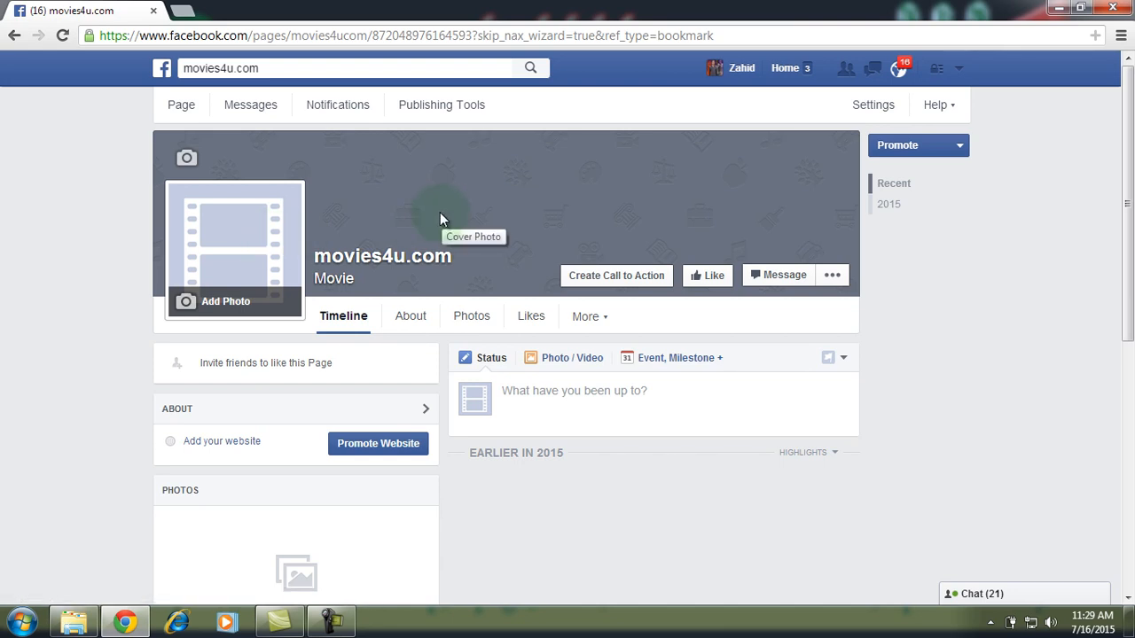
click(1054, 8)
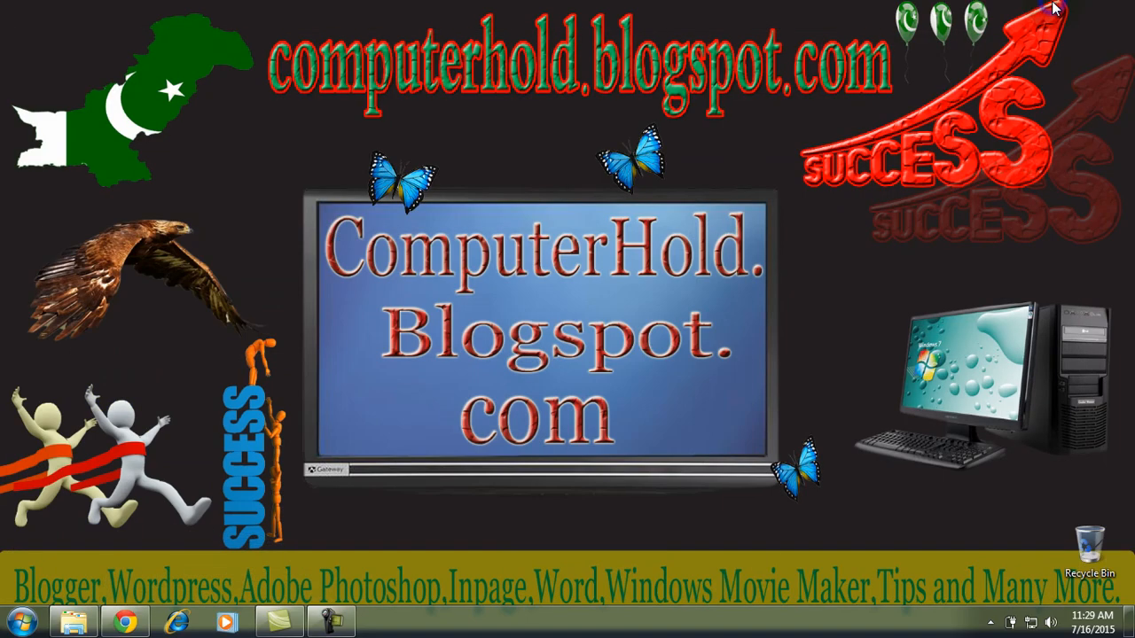